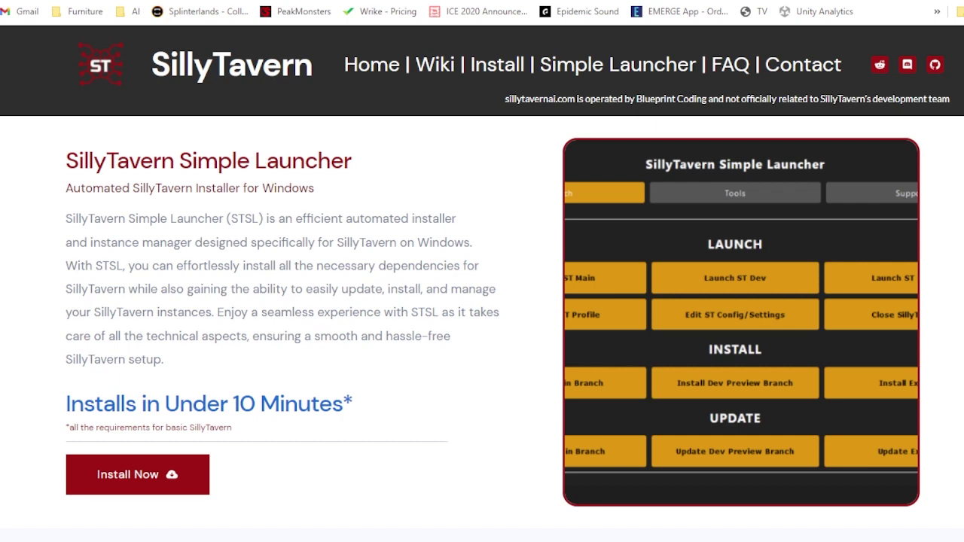
- Go to the site's Install page, open the Windows Simple Launcher details and find the How to Install section
click(491, 67)
scroll(467, 421, down, 6)
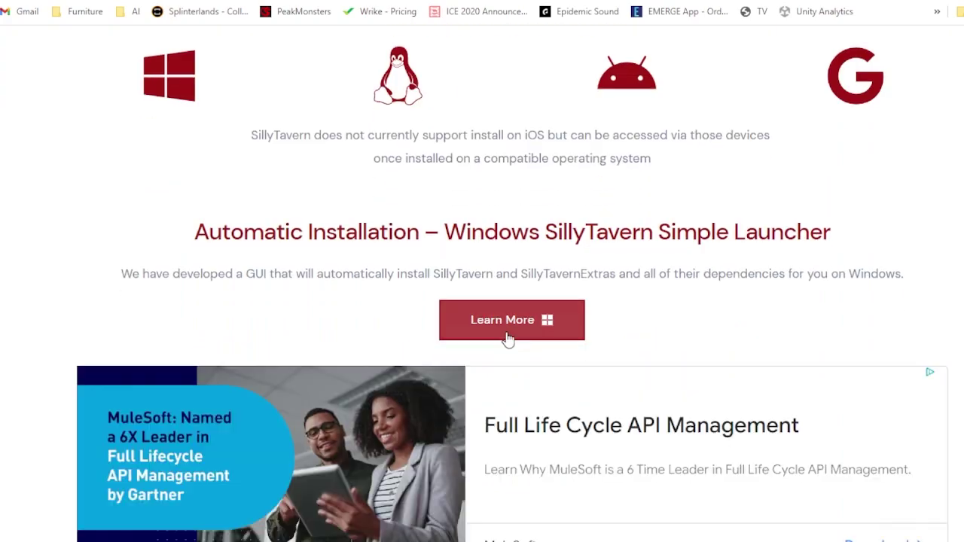
click(509, 331)
scroll(506, 345, down, 8)
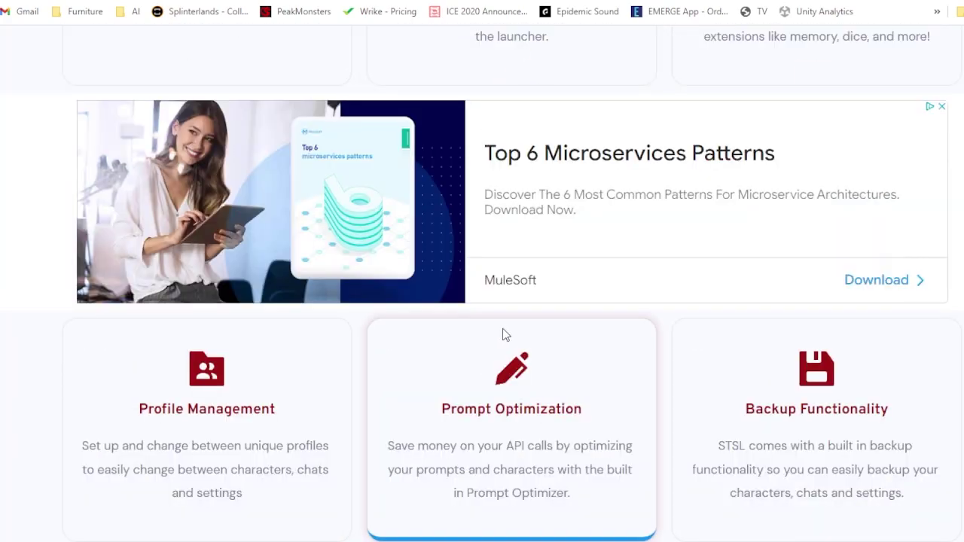
scroll(507, 340, down, 4)
scroll(507, 341, up, 1)
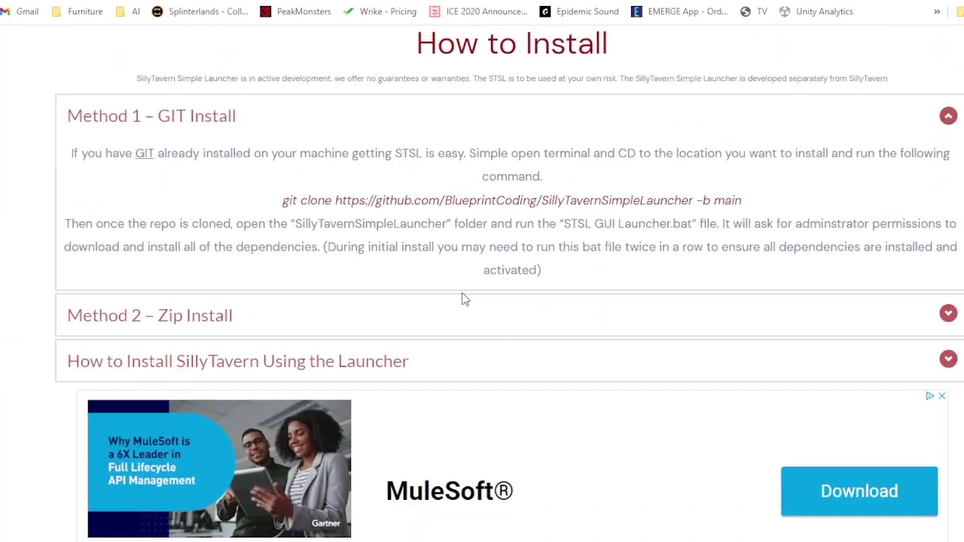
- Look through the installation methods and copy the git clone command given under Method 1 – GIT Install
click(452, 316)
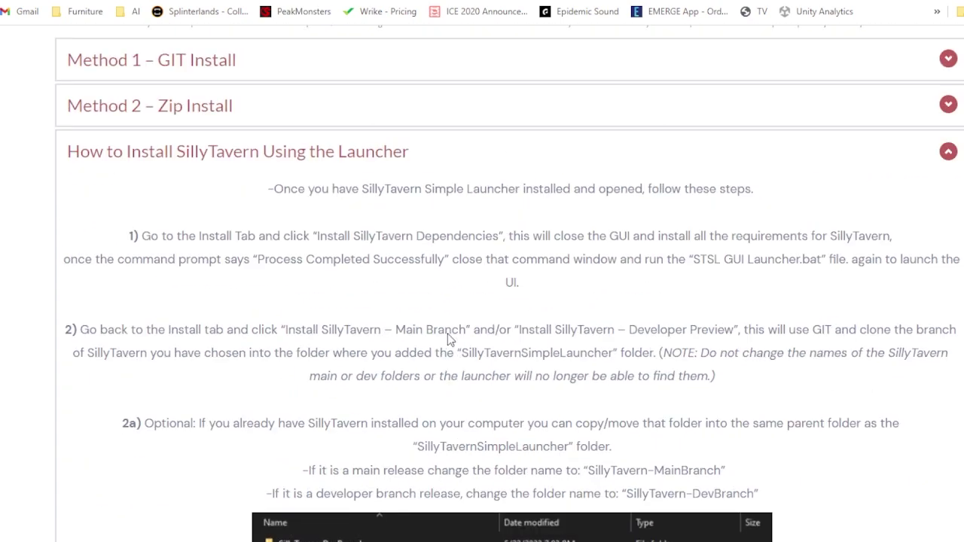
click(253, 342)
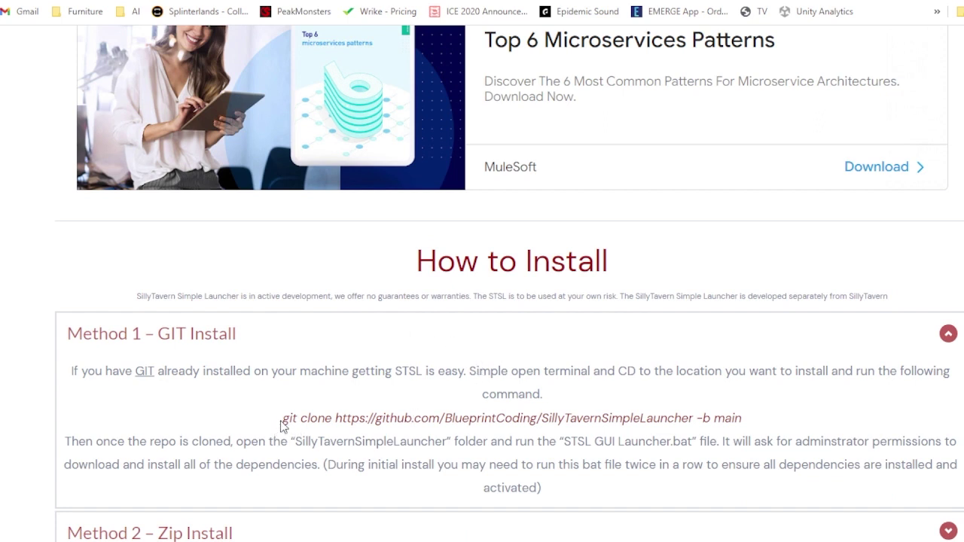
mouse_move(281, 419)
mouse_down()
mouse_move(602, 440)
mouse_move(741, 419)
mouse_up()
key(ctrl+c)
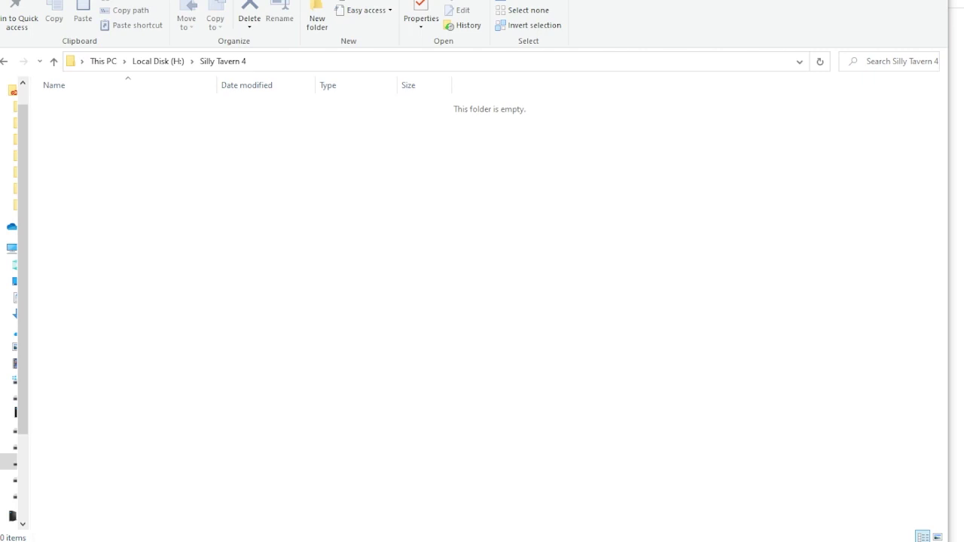
- Open a command prompt in the Silly Tavern 4 folder and clone the main branch of BlueprintCoding/SillyTavernSimpleLauncher with the copied command
click(302, 61)
text(cmd)
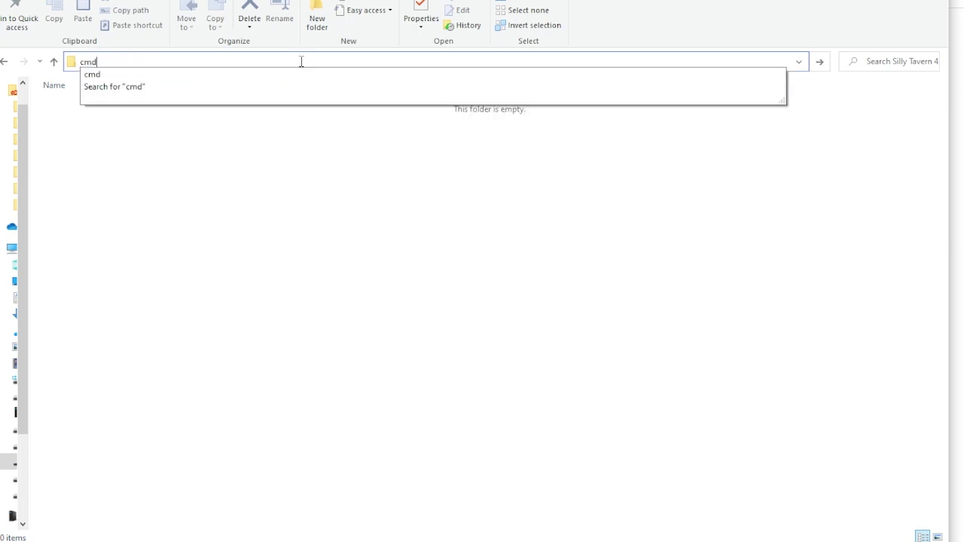
key(Return)
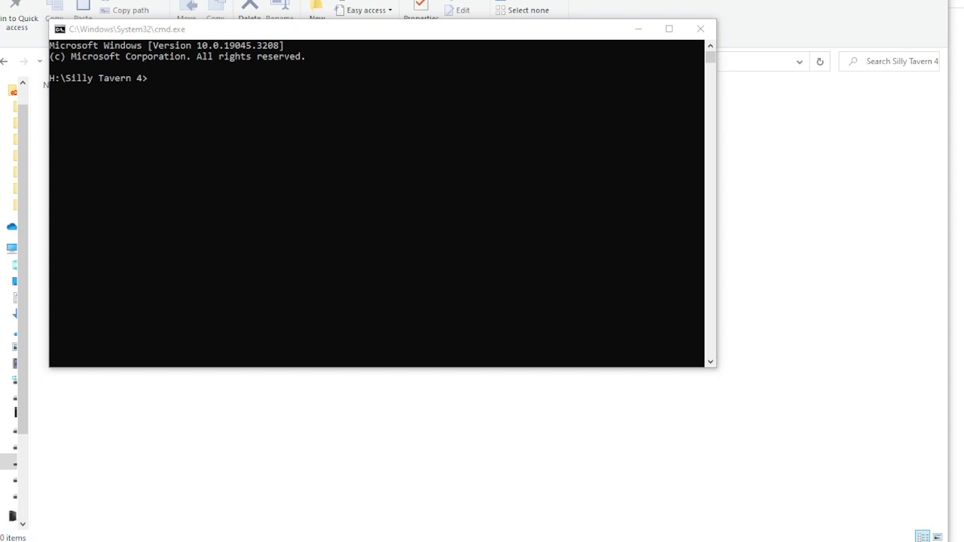
right_click(164, 81)
key(Return)
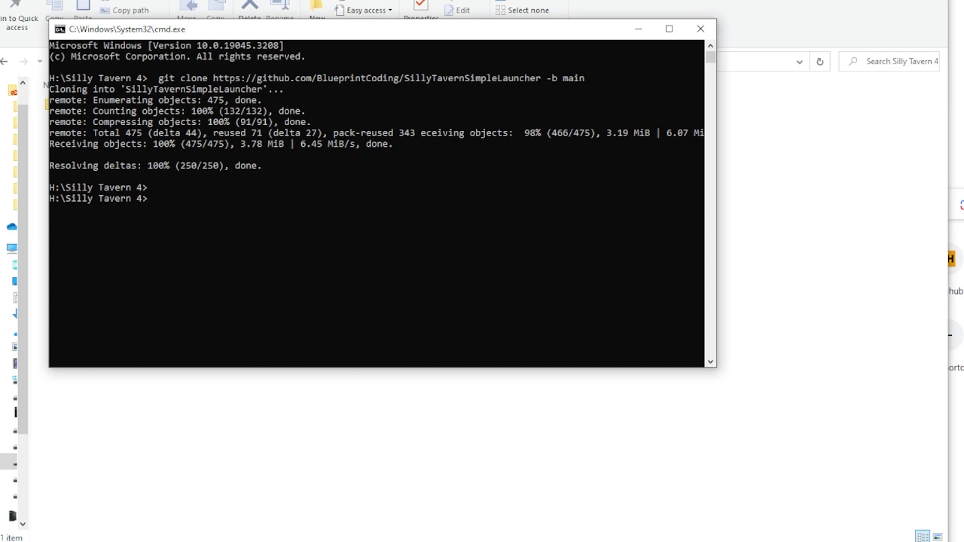
- Switch to Chrome, open git-scm.com and go through its downloads section to the Windows version
key(alt+Tab)
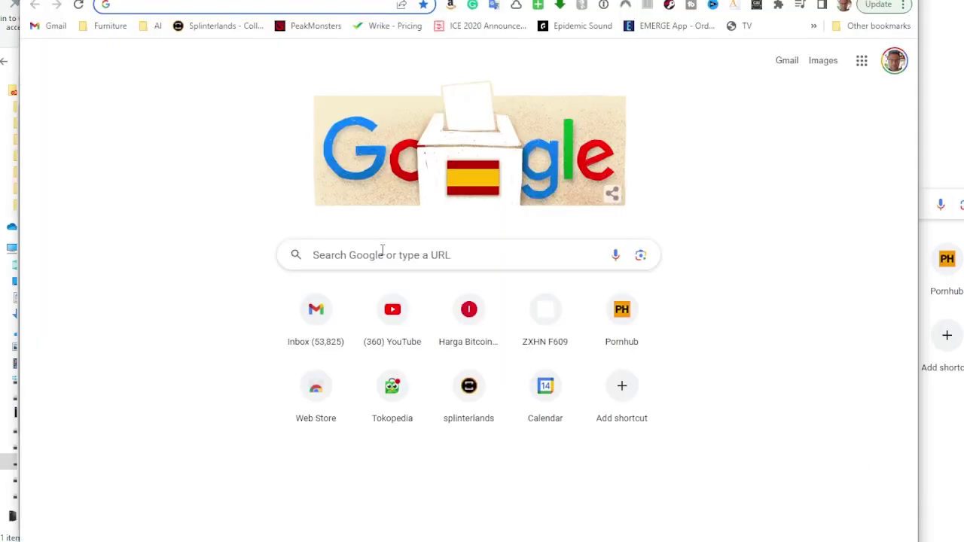
click(372, 243)
text(git)
key(Return)
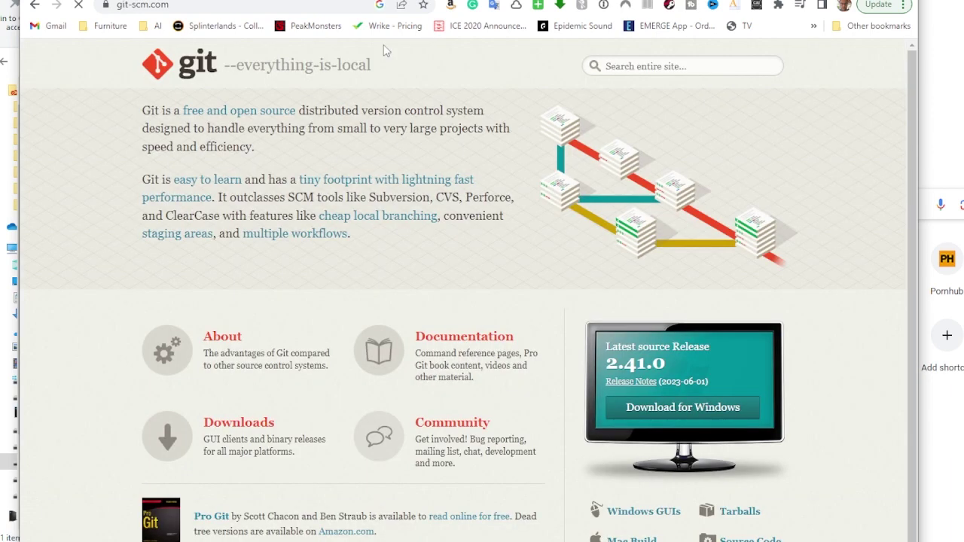
scroll(318, 193, down, 2)
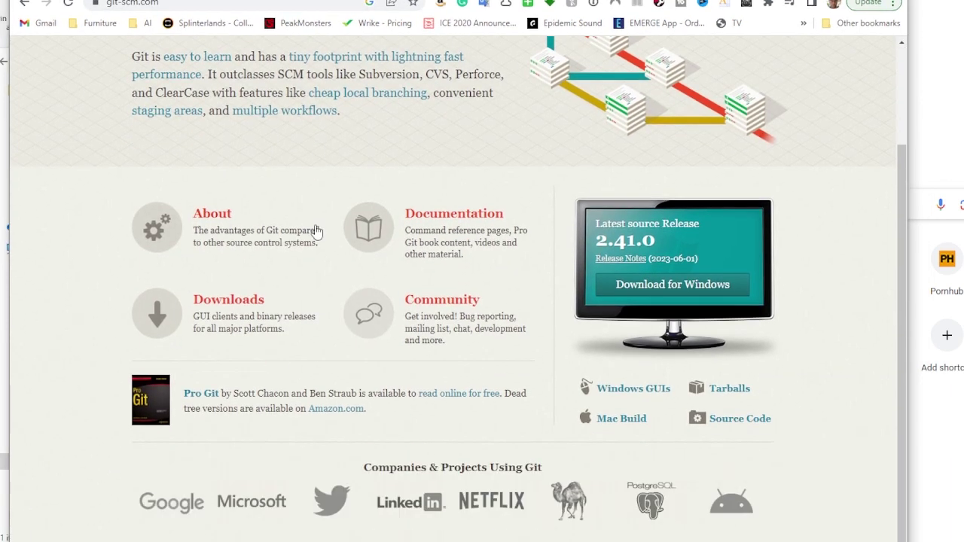
scroll(317, 241, up, 2)
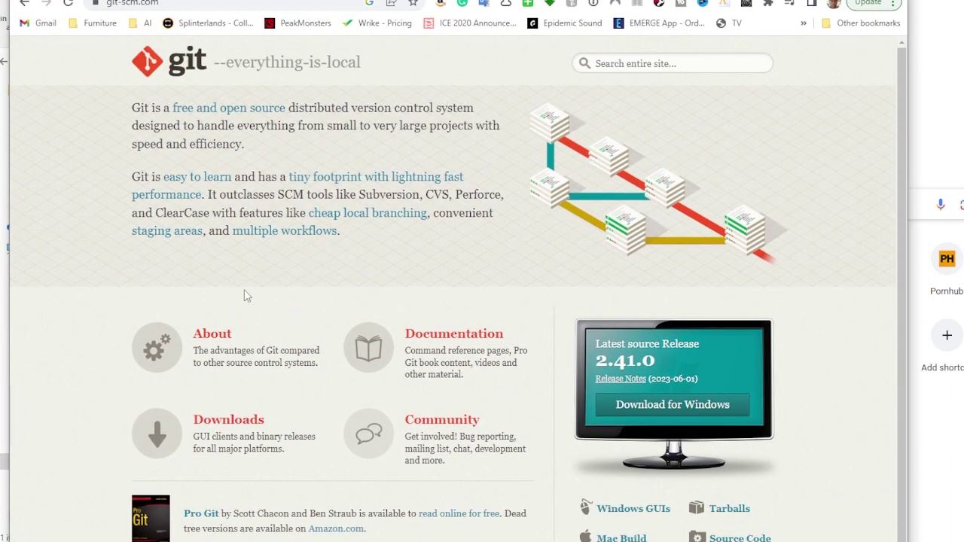
scroll(326, 354, down, 2)
click(223, 305)
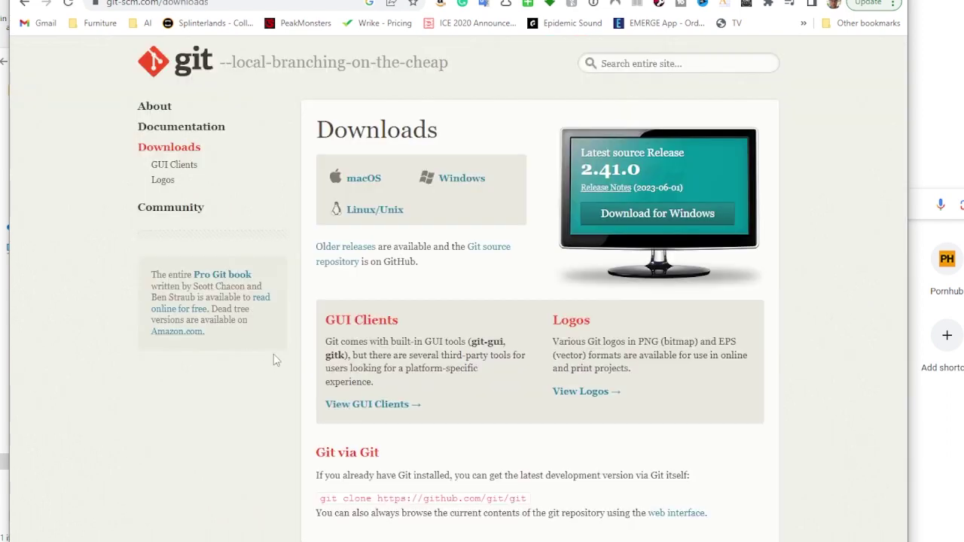
click(452, 188)
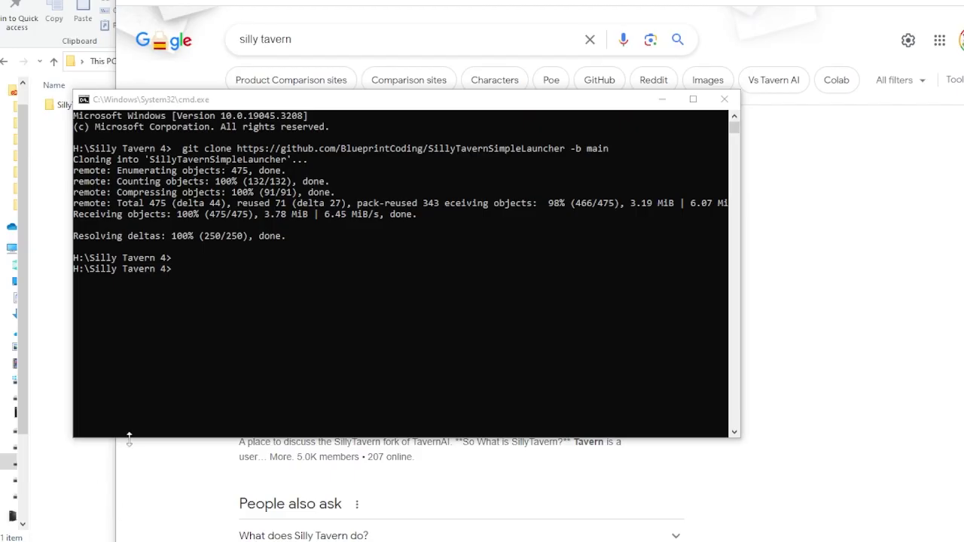
- Run the git command in the Silly Tavern 4 command prompt to check that Git is installed
click(231, 289)
click(233, 269)
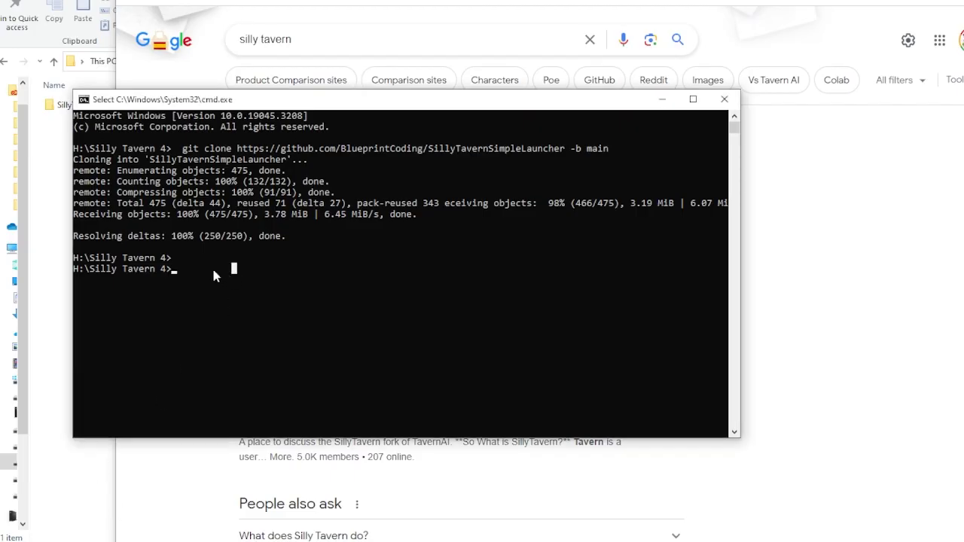
click(184, 268)
text(git)
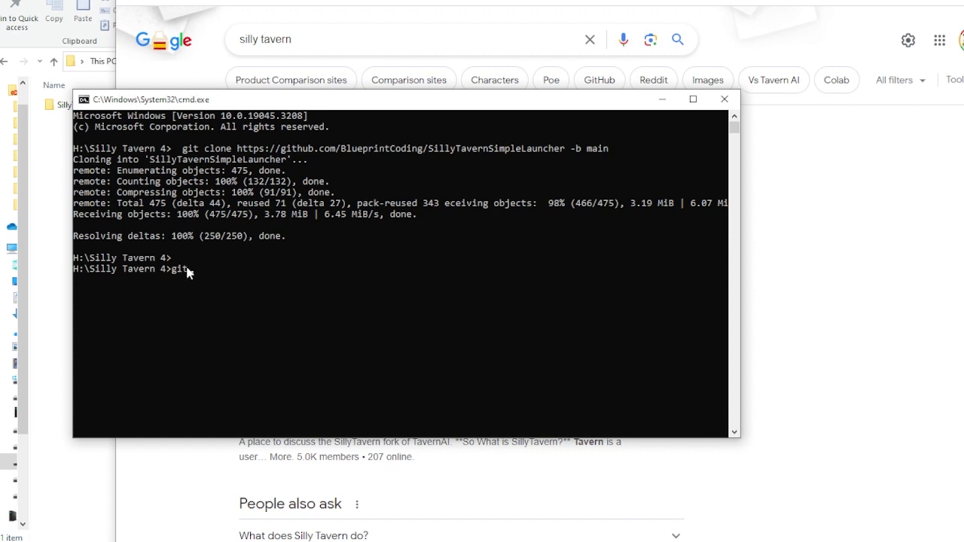
key(Return)
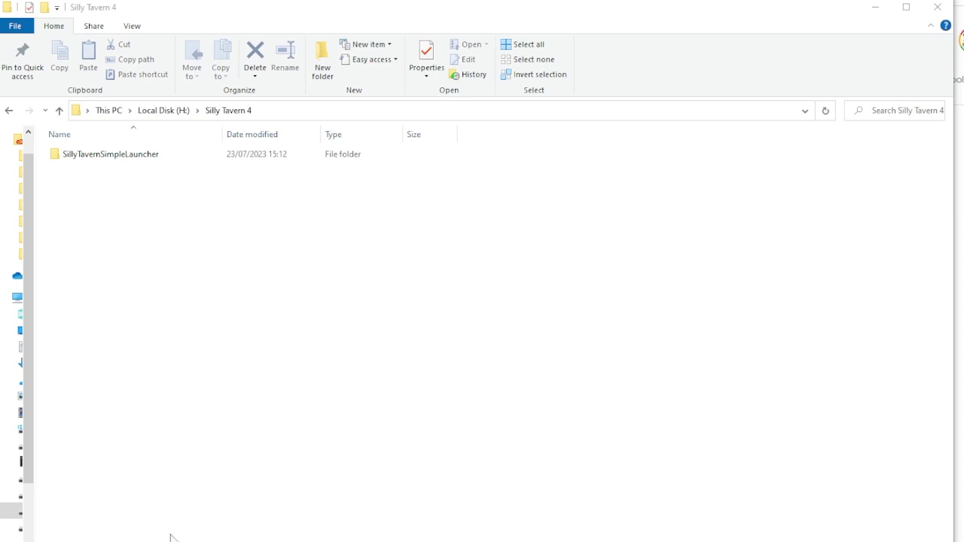
- Open the SillyTavernSimpleLauncher folder, install the launcher's requirements and dismiss the finished installer console
double_click(98, 154)
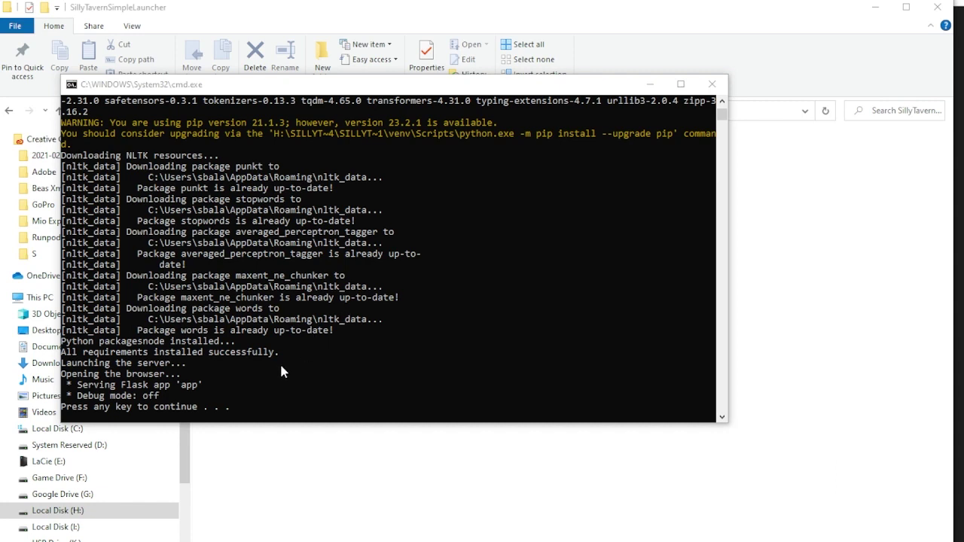
click(247, 414)
click(248, 411)
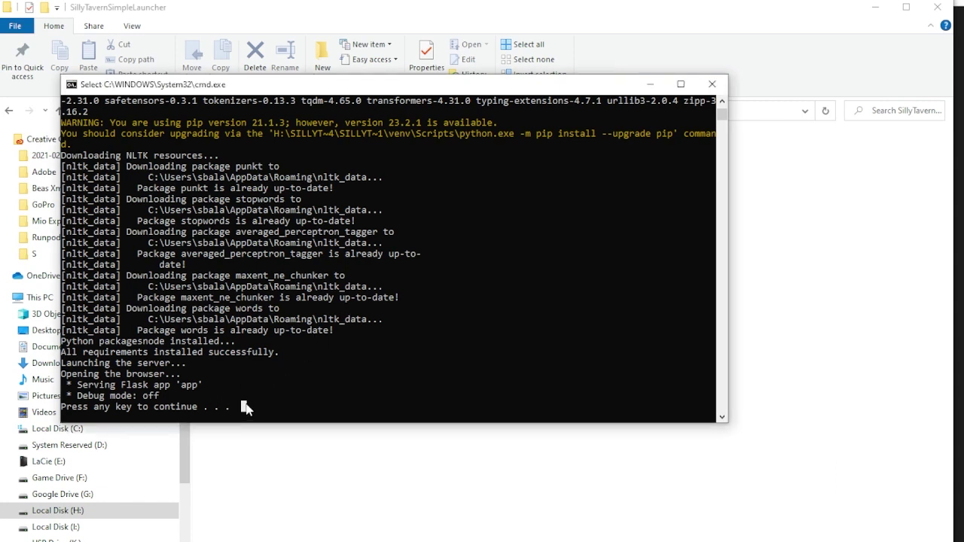
key(Return)
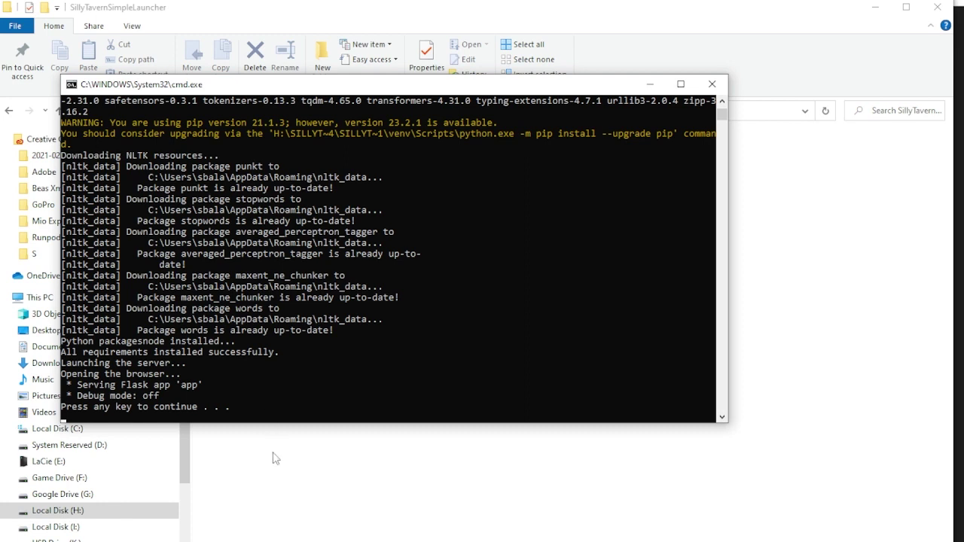
key(Return)
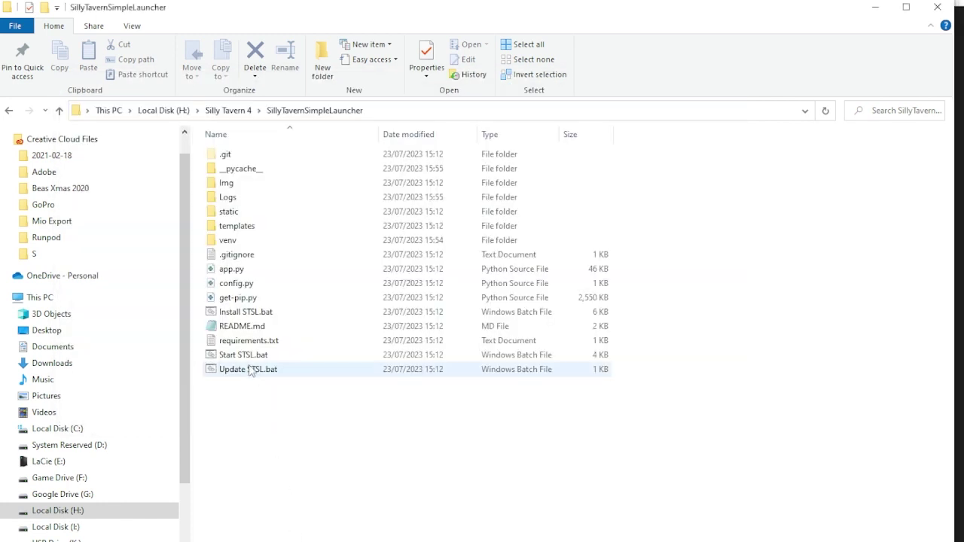
- Run Start STSL.bat and install the SillyTavern main branch from the launcher
double_click(288, 357)
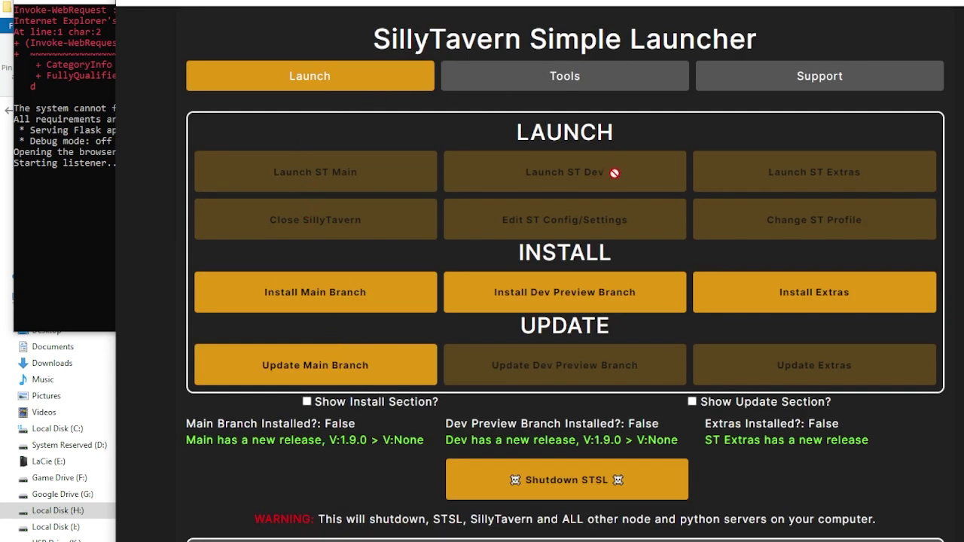
click(311, 298)
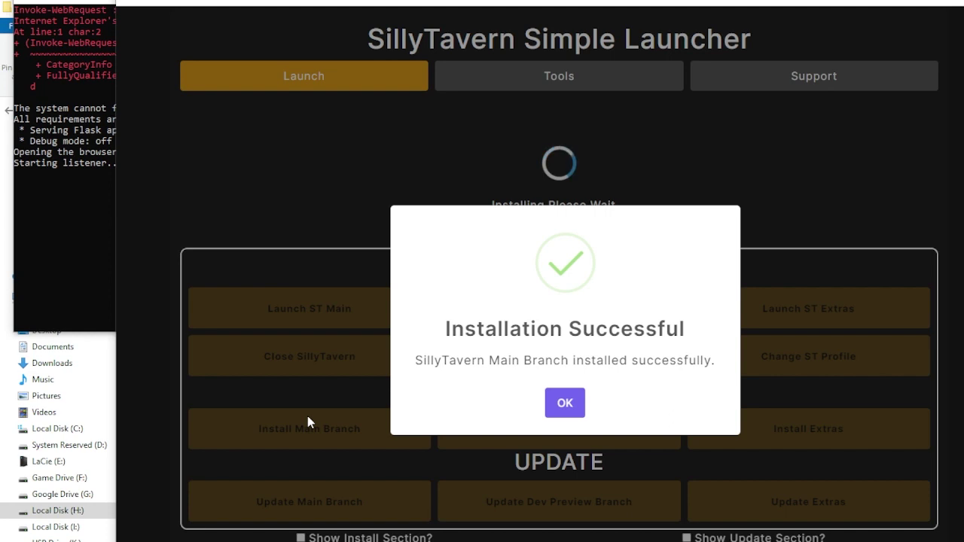
click(566, 404)
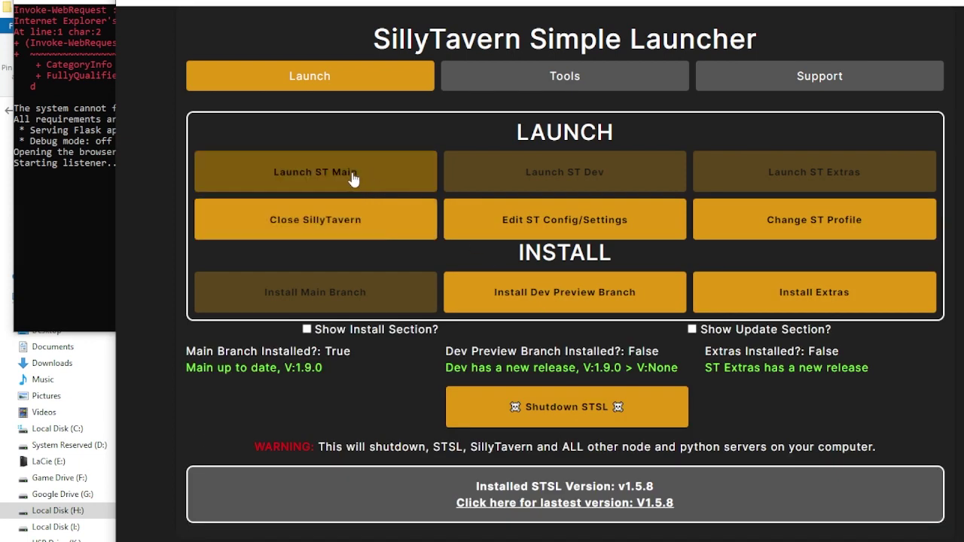
- Launch the SillyTavern main branch and select Text Gen WebUI (ooba) as its API
click(393, 166)
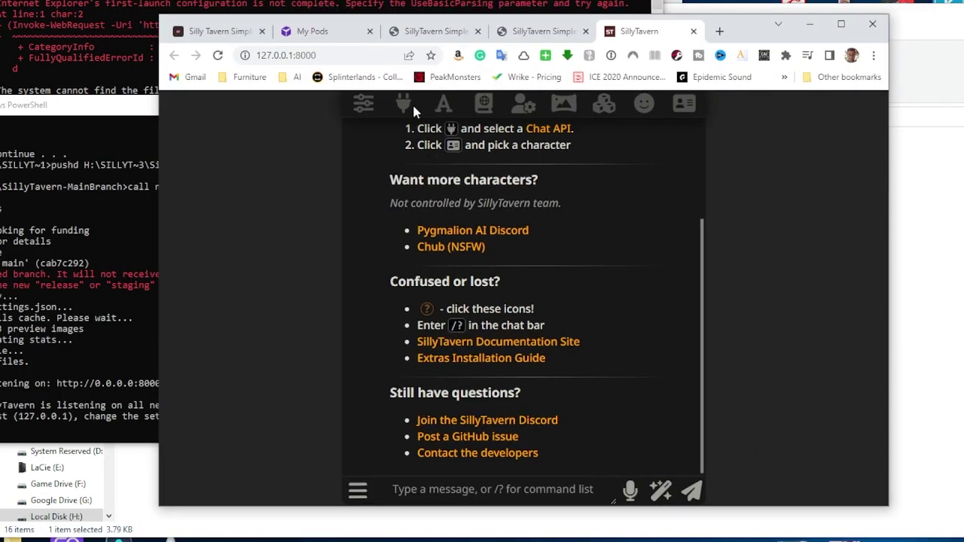
click(404, 102)
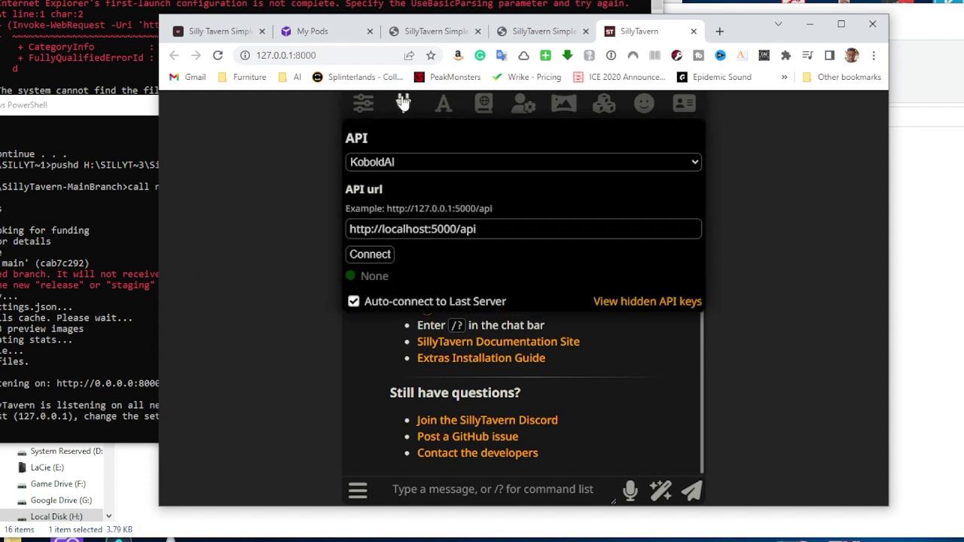
click(356, 159)
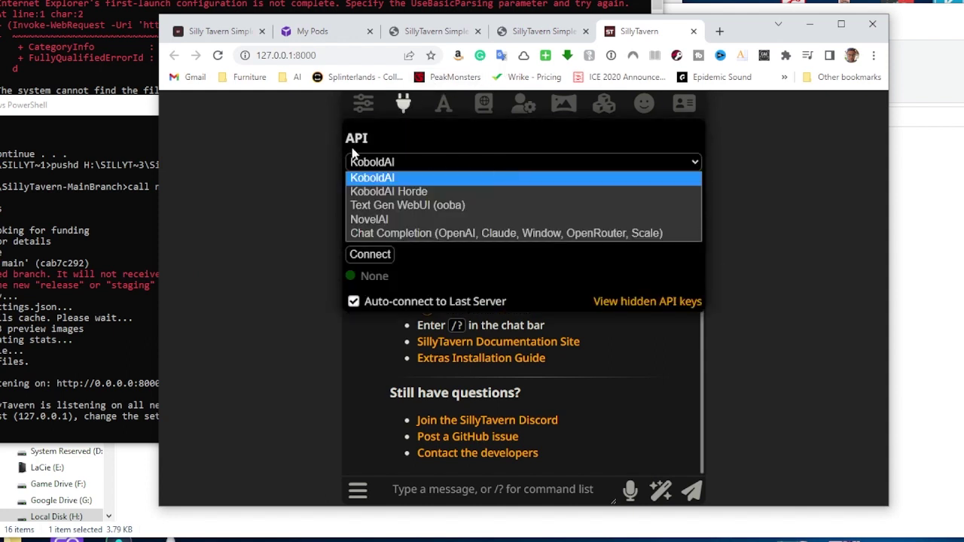
click(392, 210)
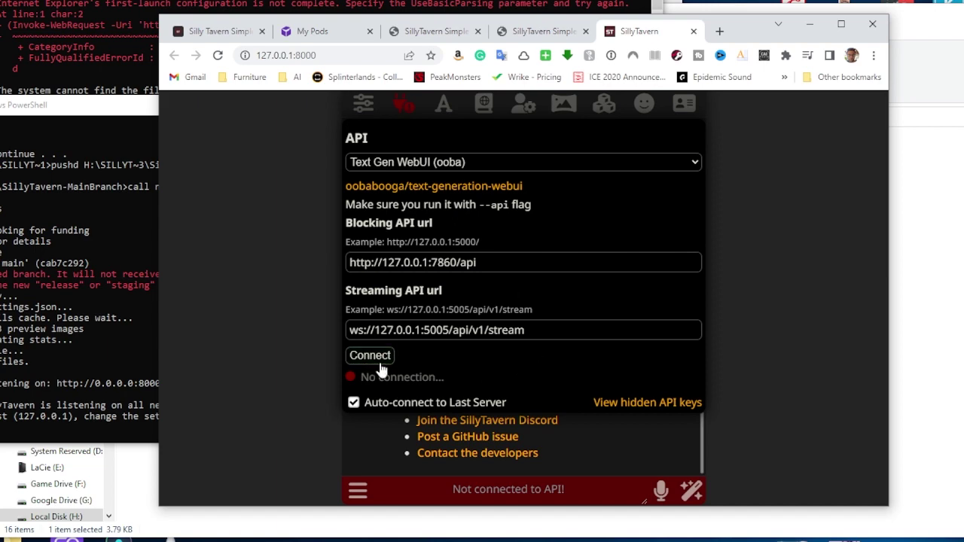
key(alt+Tab)
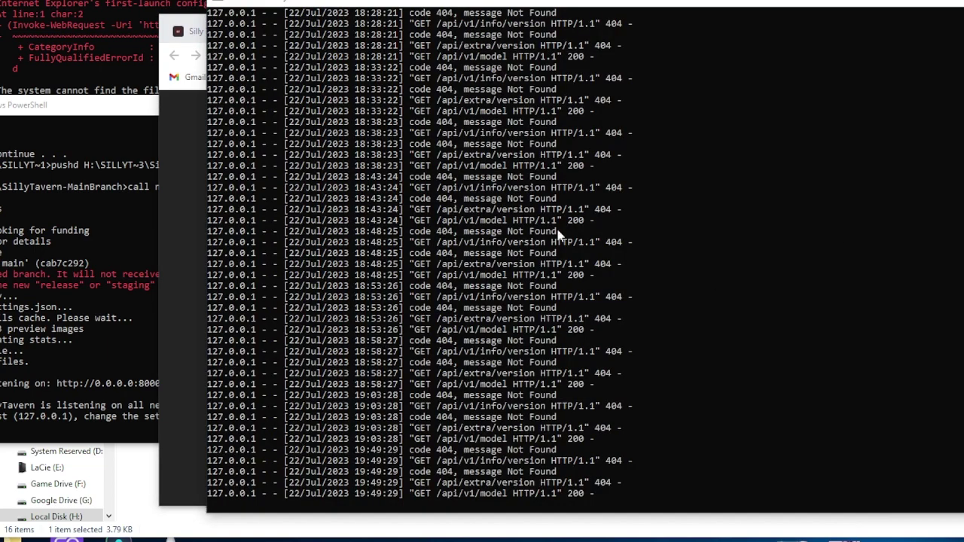
key(alt+Tab)
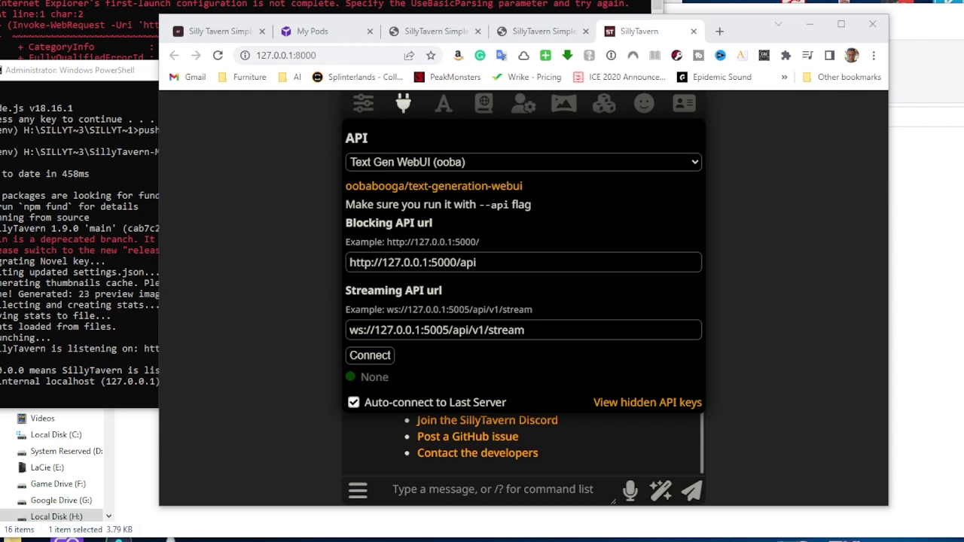
drag(430, 262, 456, 262)
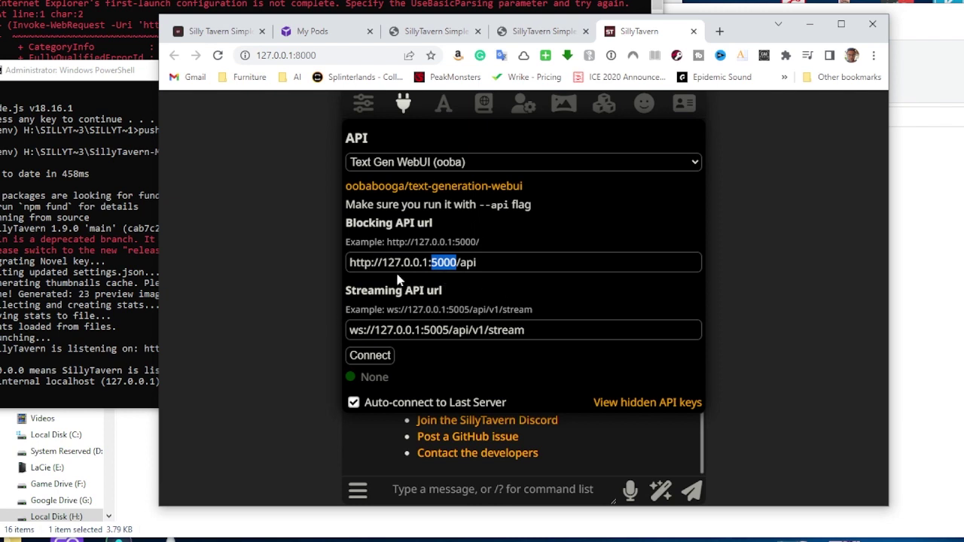
click(373, 355)
- Switch to RunPod's My Pods page and open the connection options of the RunPod TheBloke LLMs pod
click(360, 27)
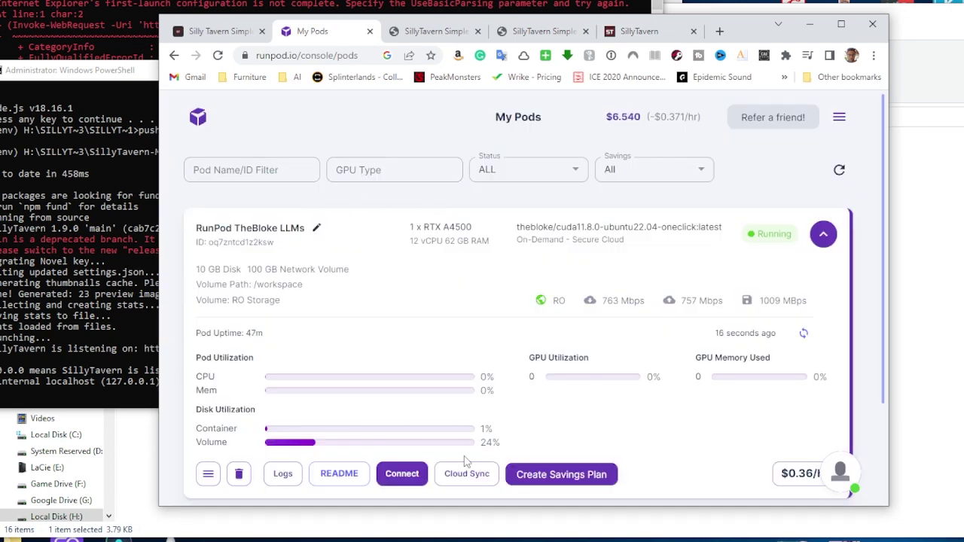
click(415, 478)
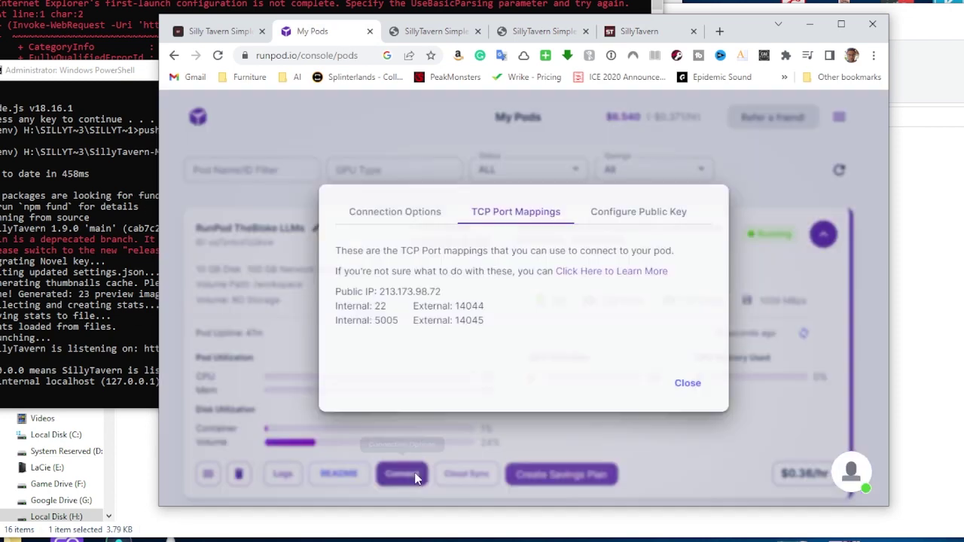
click(394, 217)
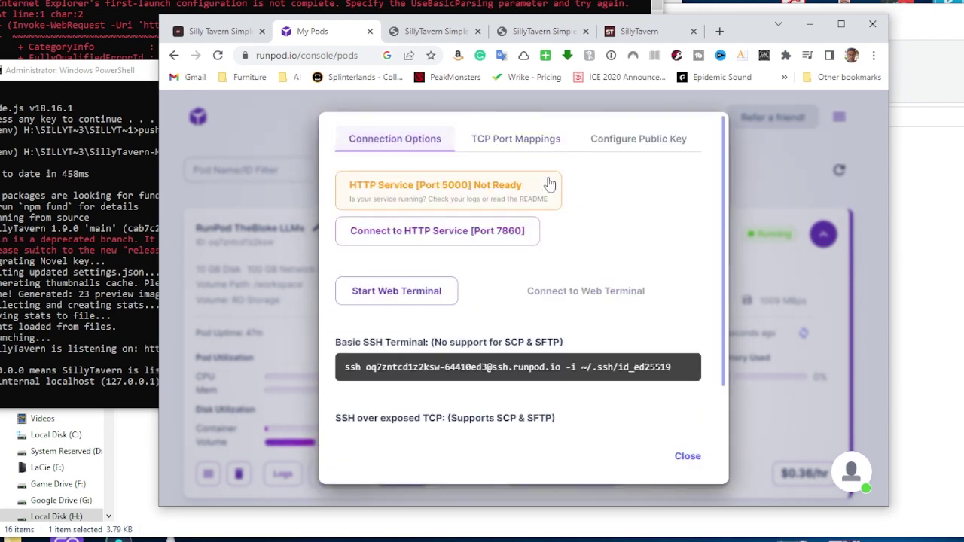
- View the pod's TCP port mappings, and check the API urls currently set in SillyTavern
click(498, 148)
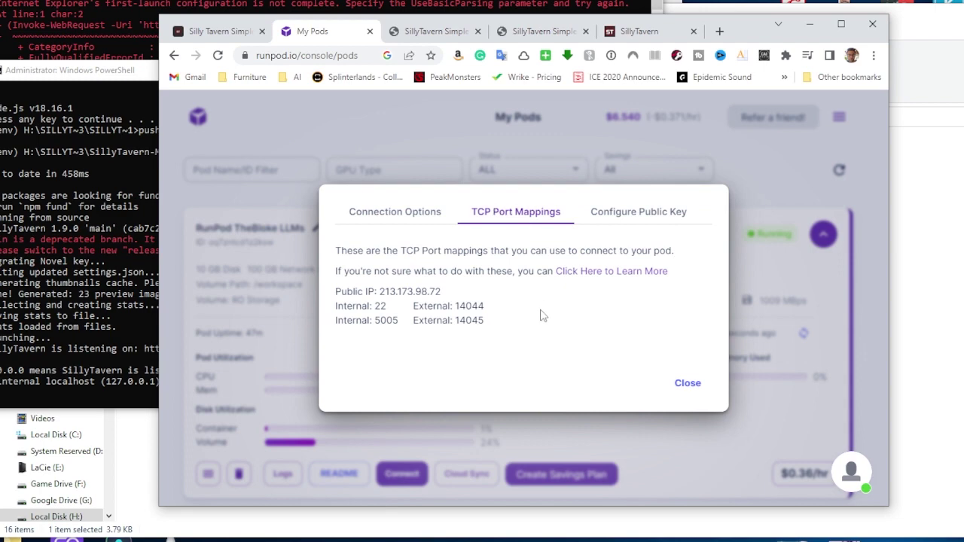
click(217, 34)
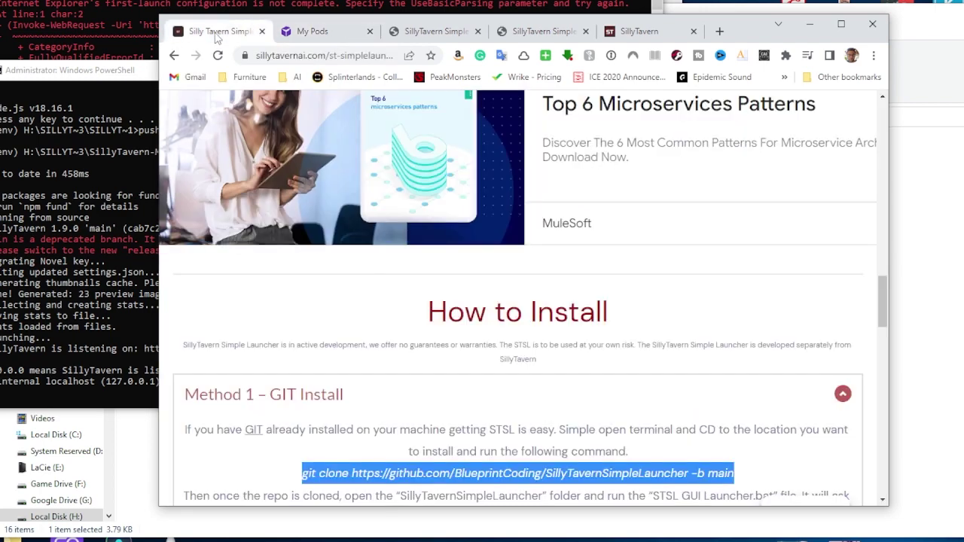
click(318, 34)
click(430, 34)
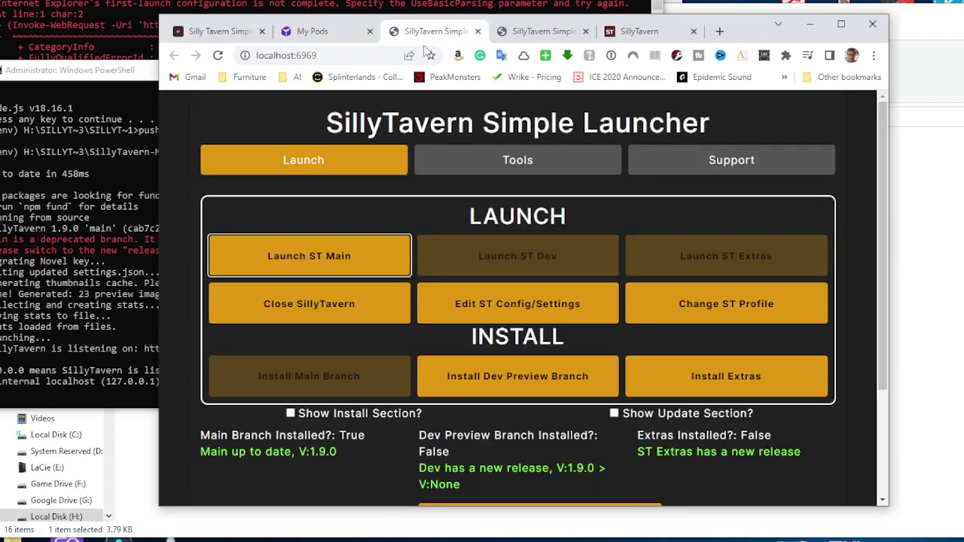
click(626, 34)
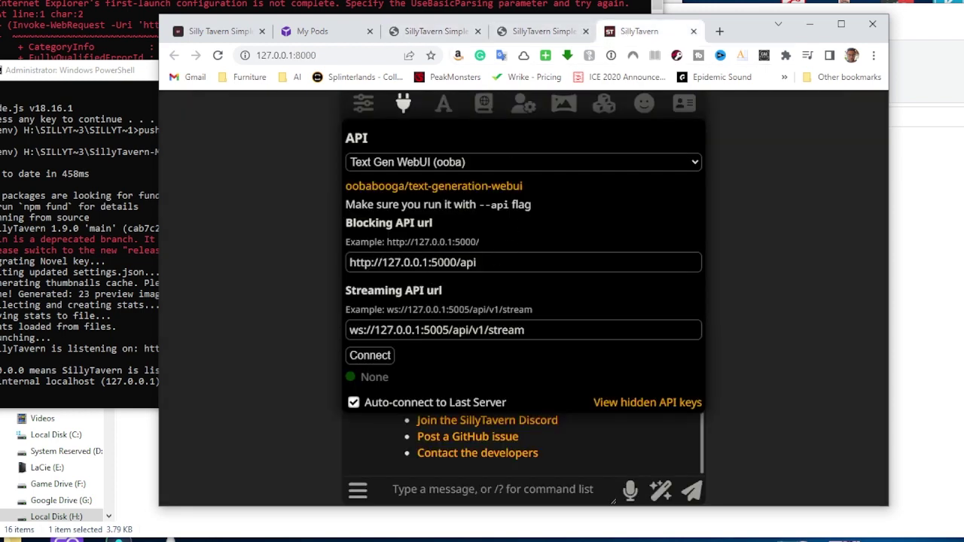
- Return to RunPod's My Pods page and open the pod's edit settings at the exposed HTTP ports
click(312, 31)
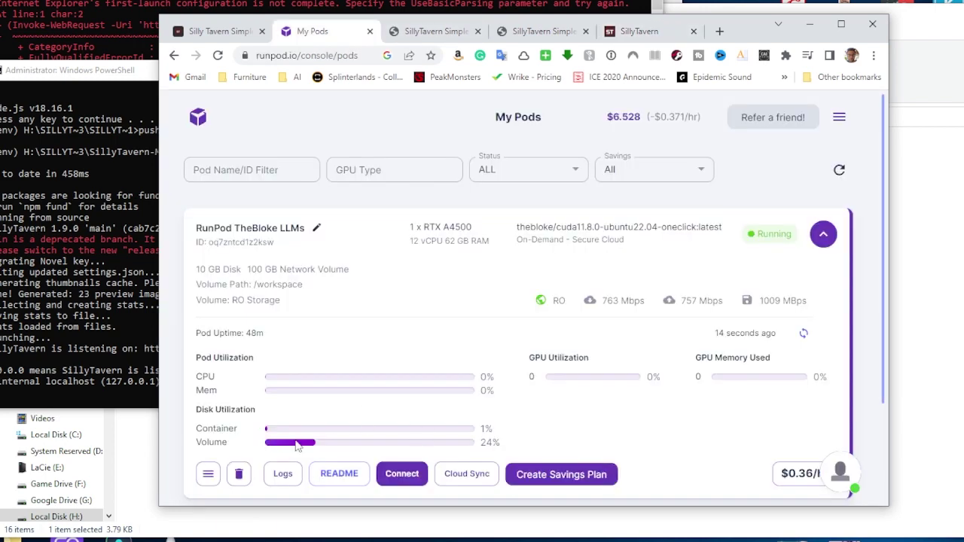
click(199, 475)
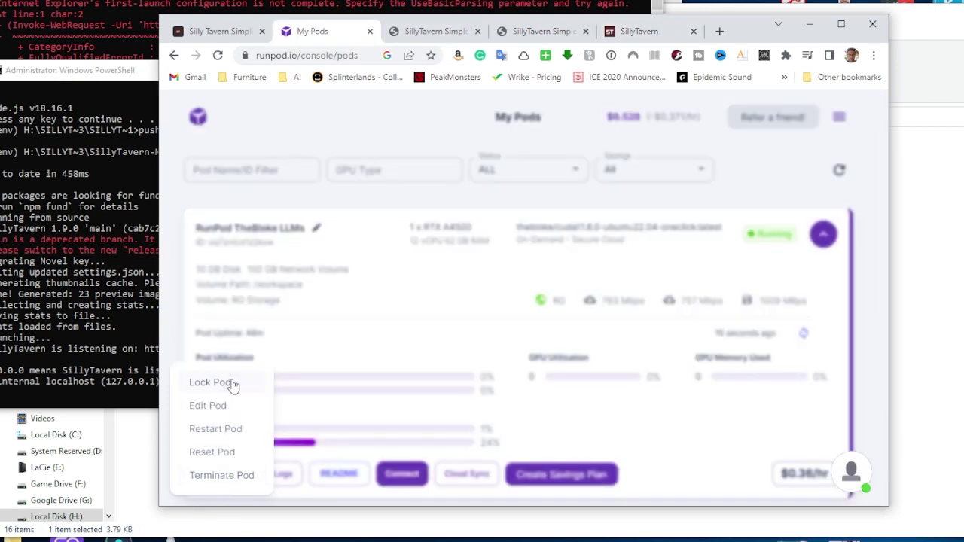
click(218, 408)
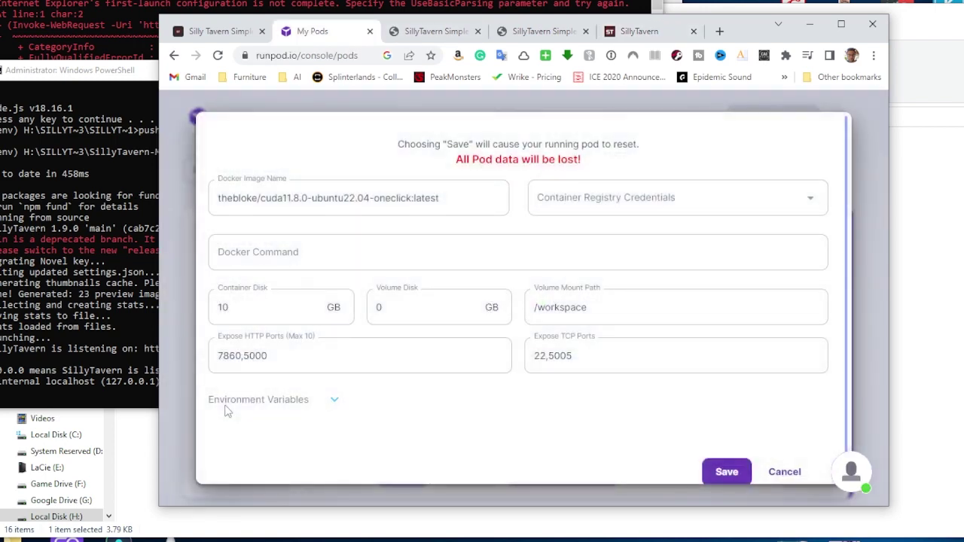
click(322, 356)
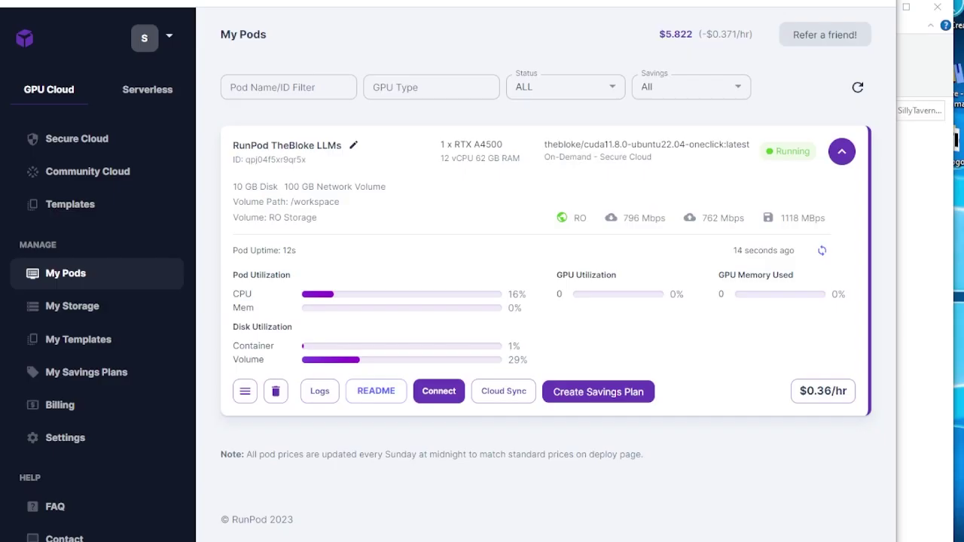
- Edit the pod to expose only TCP port 22 and HTTP ports 7860,5000,5005, and save the changes
click(245, 390)
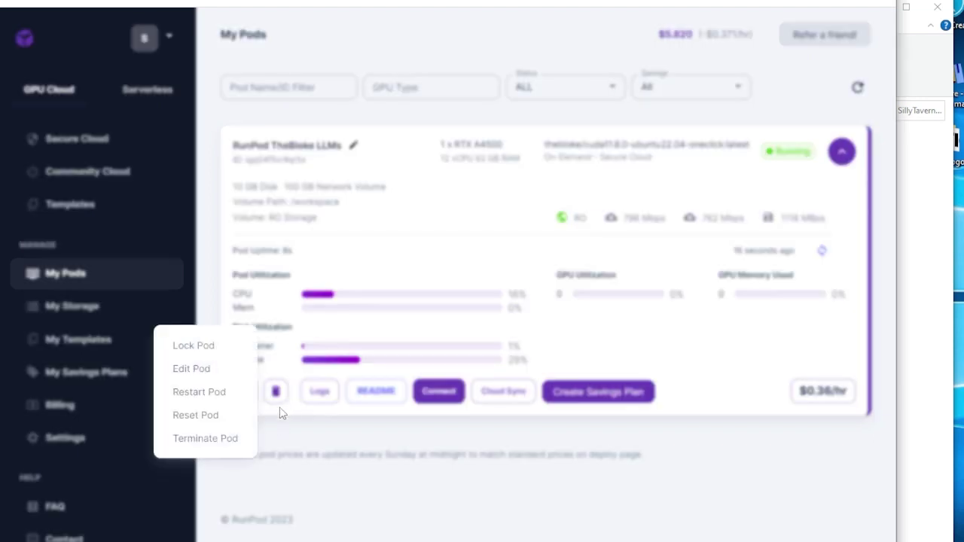
click(206, 373)
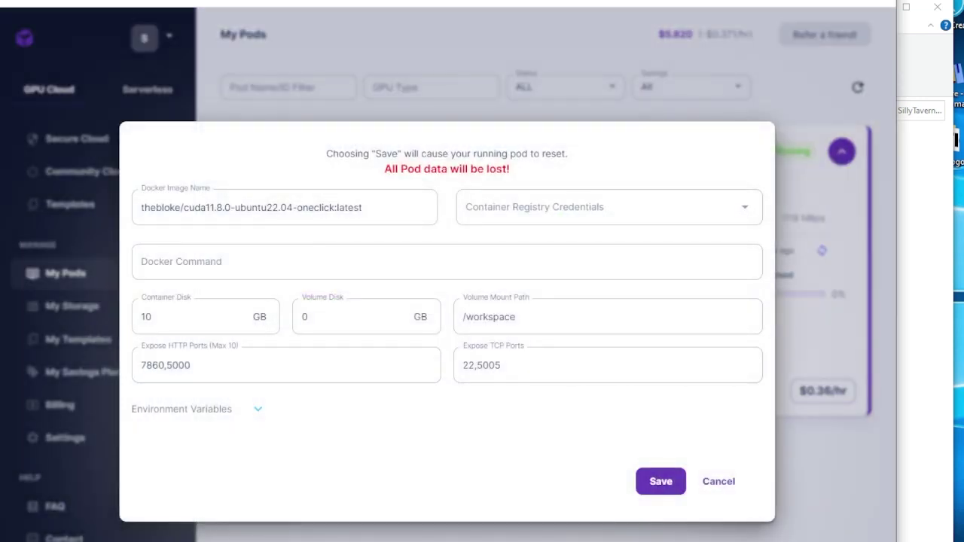
click(495, 367)
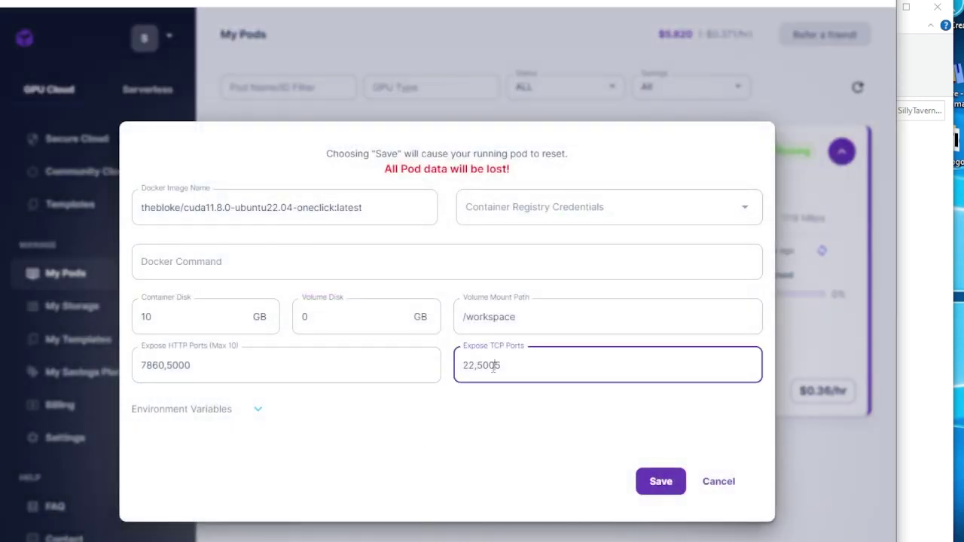
double_click(495, 367)
drag(510, 366, 477, 368)
key(BackSpace)
key(BackSpace)
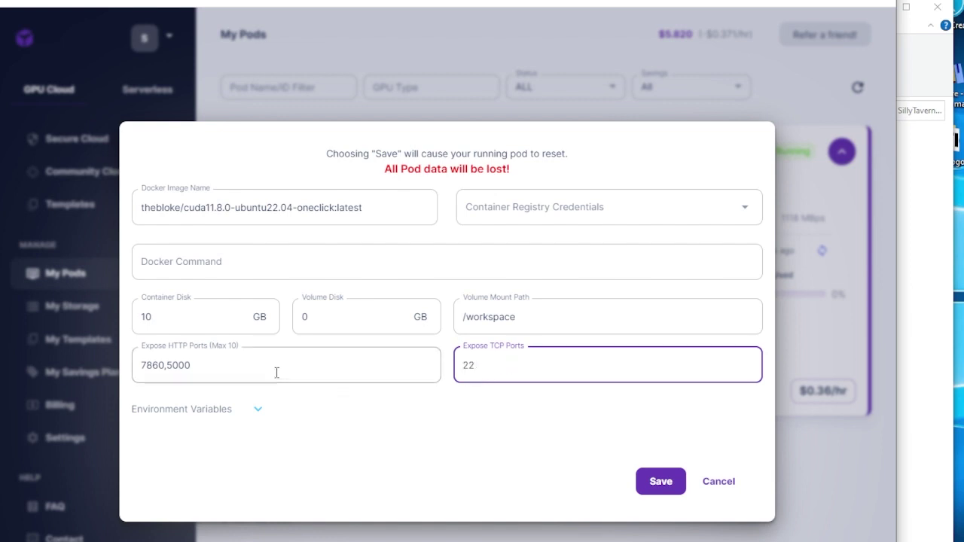
click(276, 372)
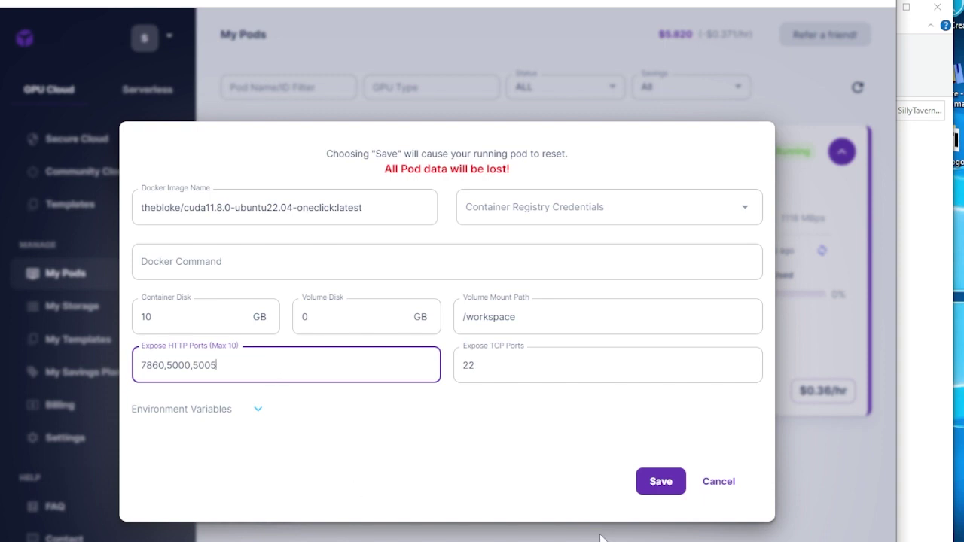
click(657, 482)
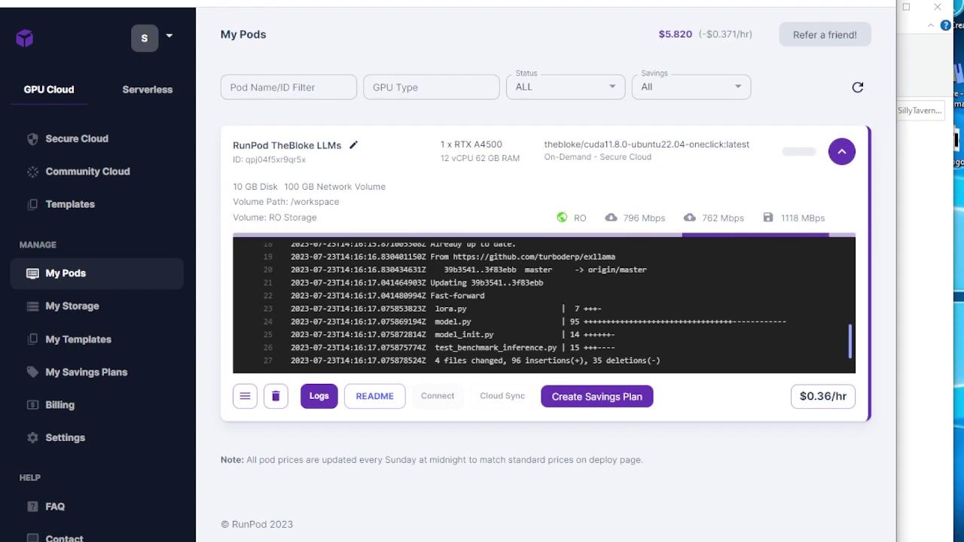
- Review ports 5000 and 5005 among the pod's exposed HTTP ports, and close the edit dialog
drag(467, 442, 484, 444)
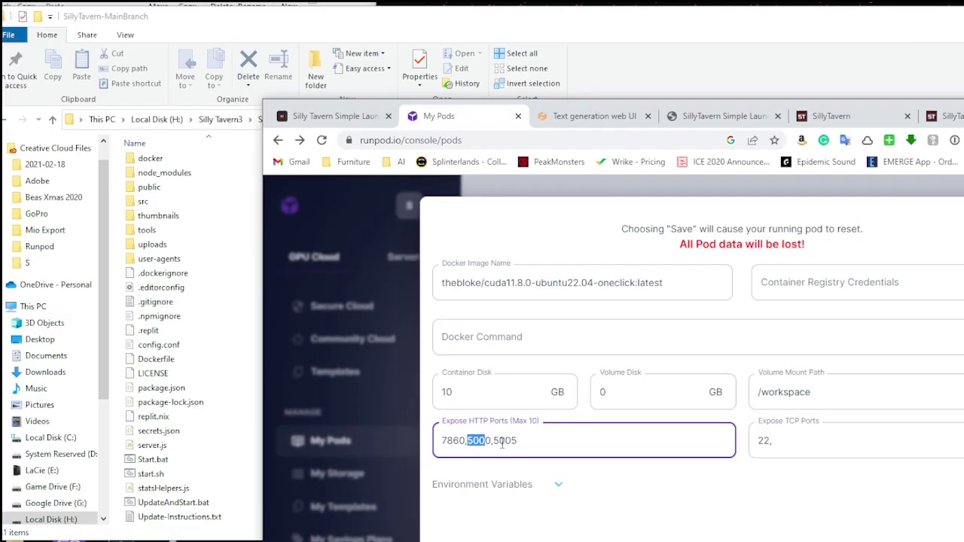
click(494, 442)
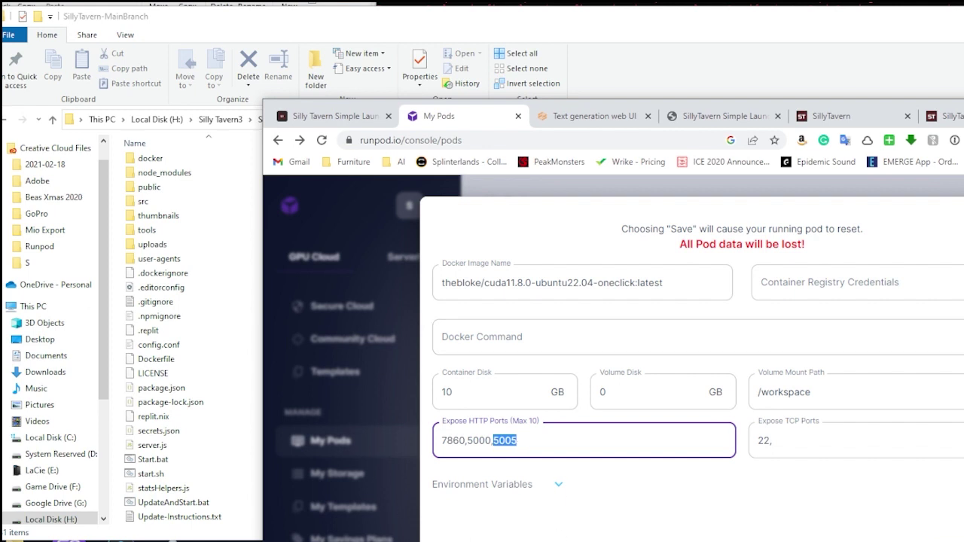
click(535, 187)
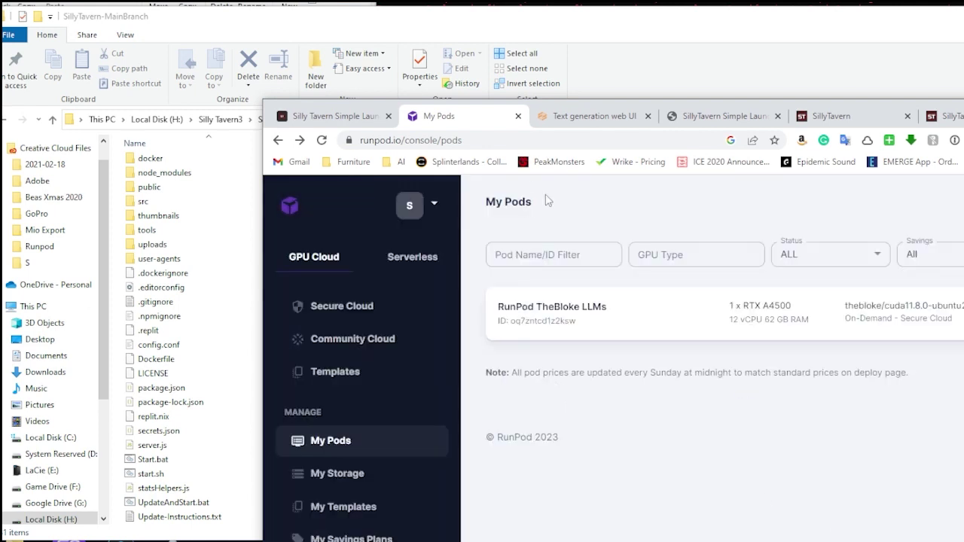
- Compare the pod ID in SillyTavern's Blocking API url with the ID on My Pods and the Text generation web UI address
click(853, 114)
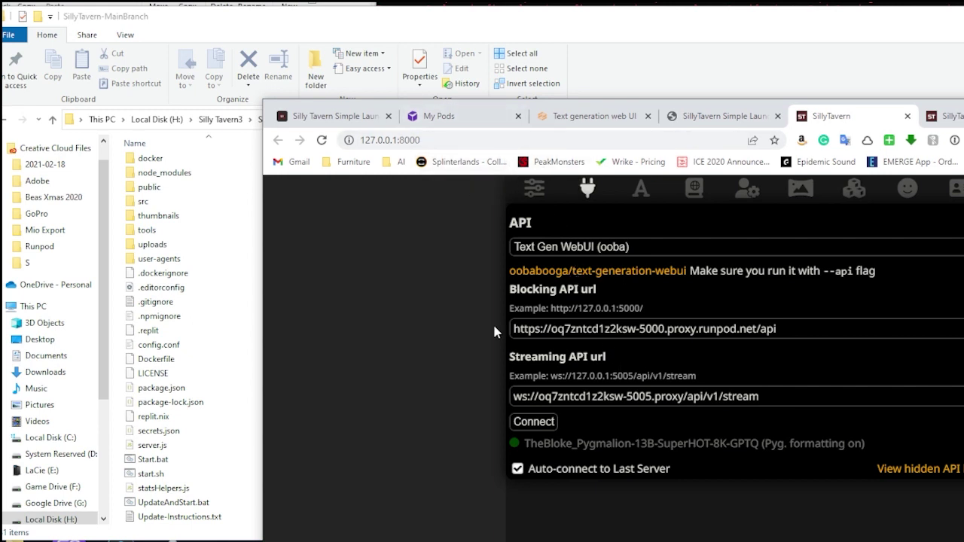
drag(514, 328, 636, 329)
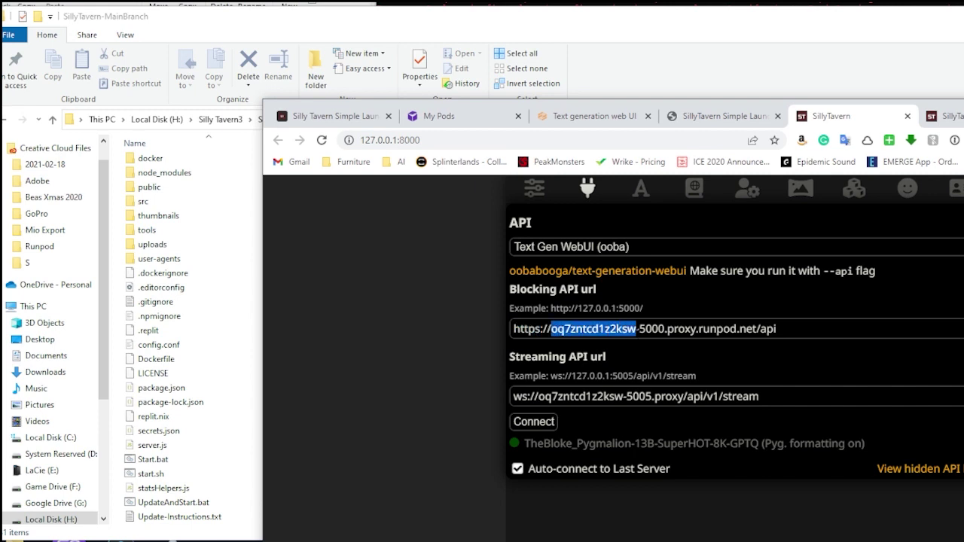
click(456, 115)
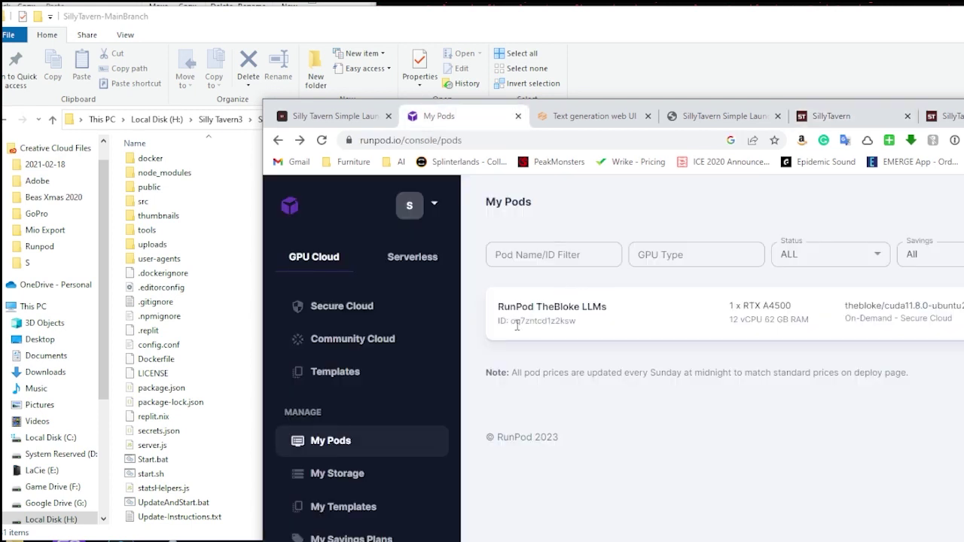
drag(511, 321, 577, 323)
click(544, 120)
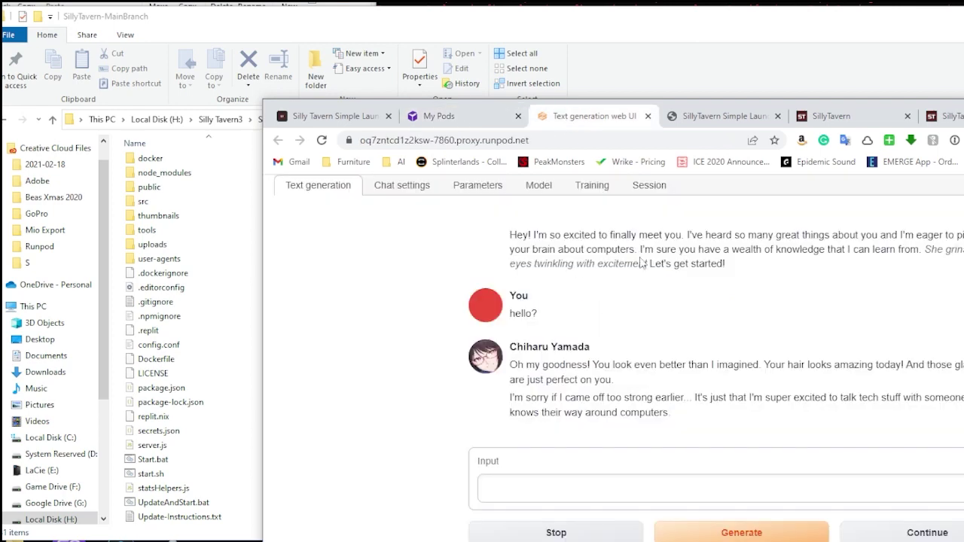
click(716, 128)
click(817, 119)
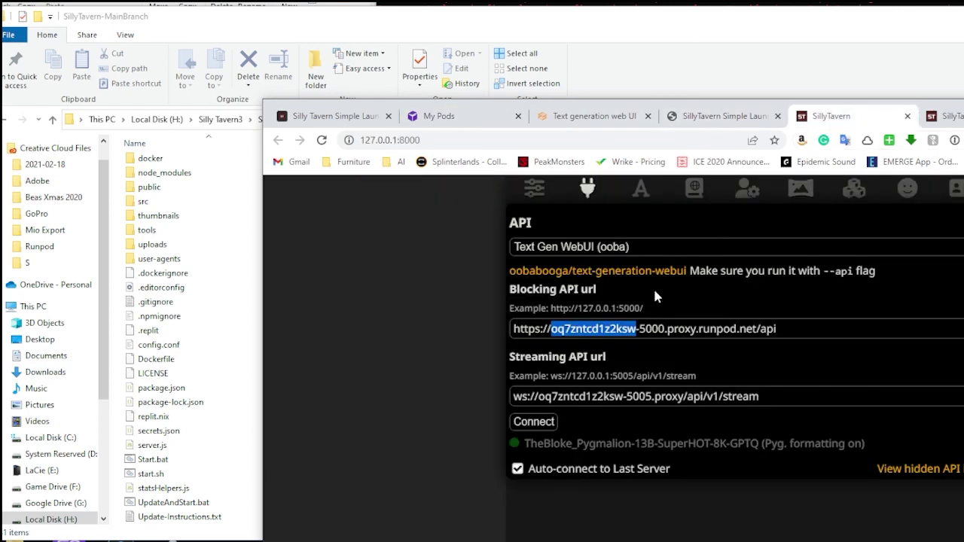
- Examine the port and proxy parts that follow the pod ID in the Blocking API url
click(652, 328)
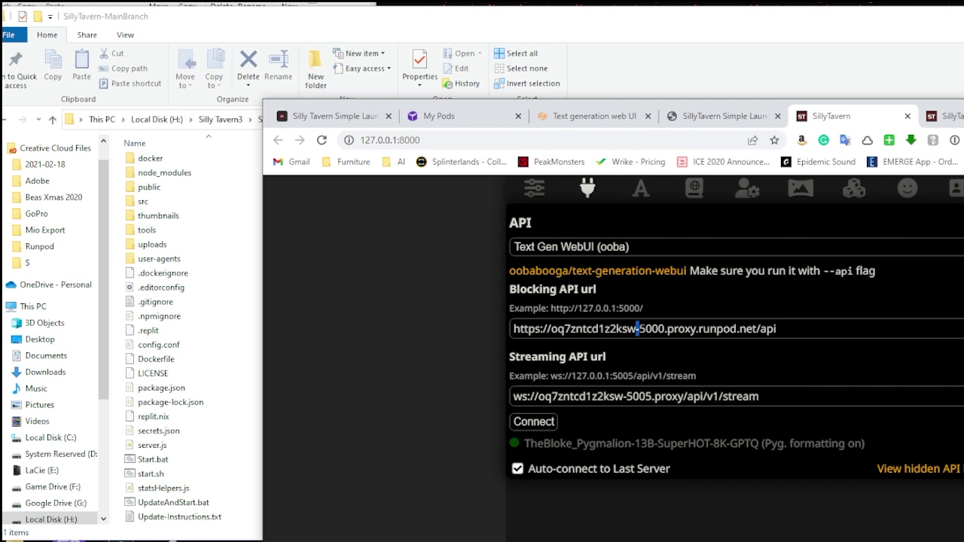
drag(637, 328, 696, 329)
click(666, 330)
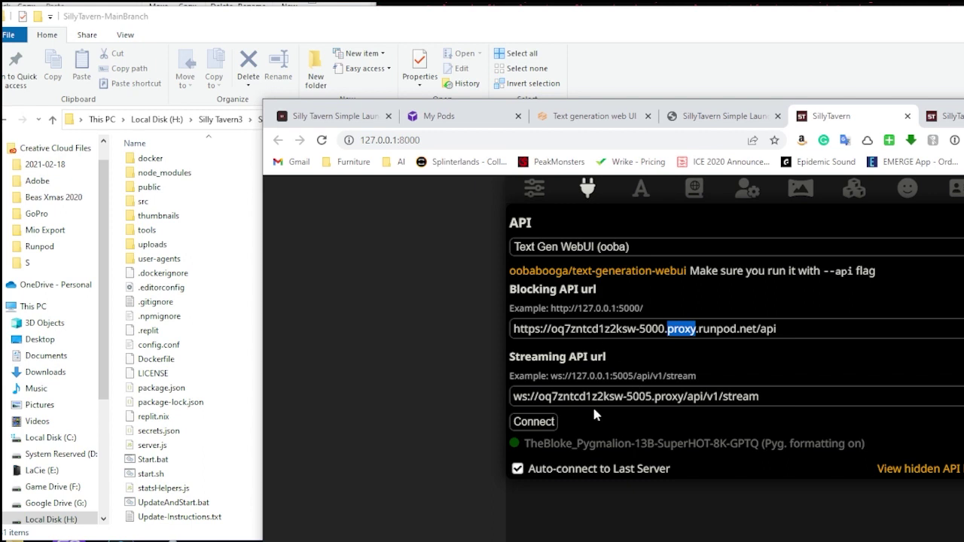
- Replace the host in the Streaming API url with the pod's -5000.proxy.runpod.net host copied from the Blocking API url
click(571, 329)
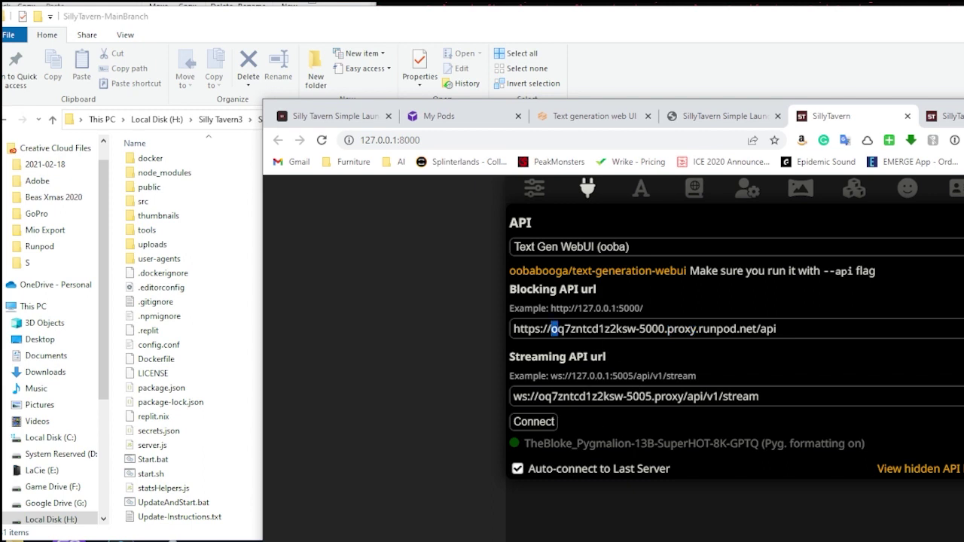
drag(551, 329, 756, 329)
key(ctrl+c)
click(577, 396)
drag(538, 396, 683, 396)
key(ctrl+v)
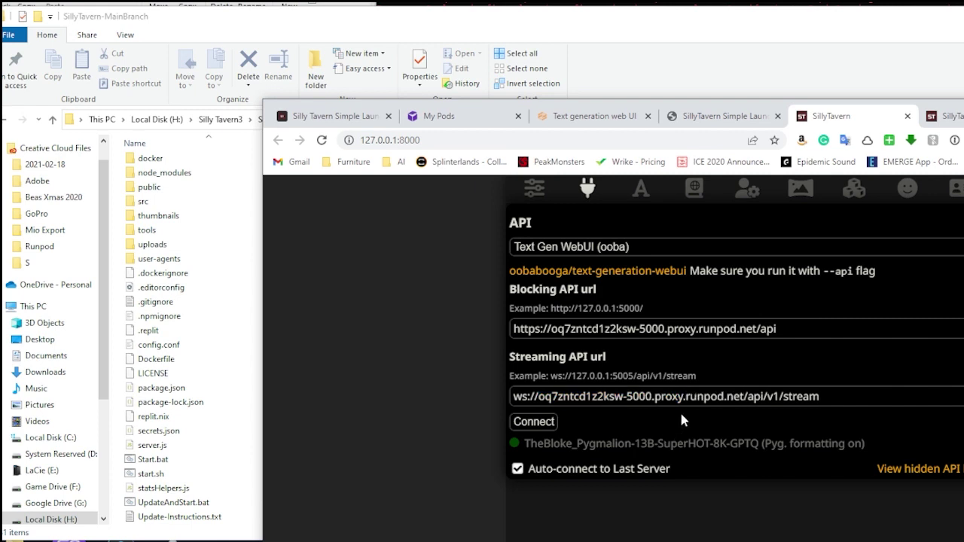
key(ctrl+z)
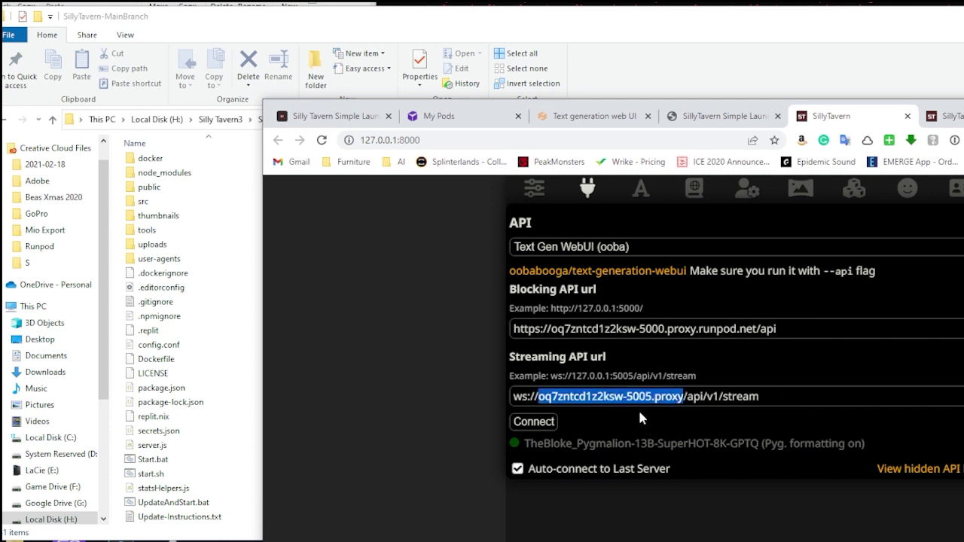
key(ctrl+v)
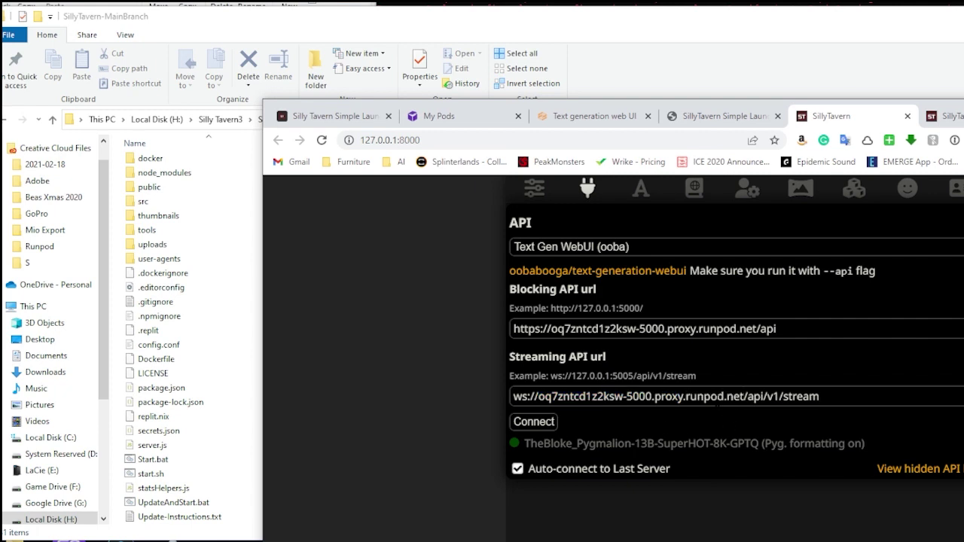
- Set the Streaming API url's port to 5005 so it reads ws://, the pod ID, then -5005.proxy.runpod.net/api/v1/stream, and connect
key(shift+Left)
text(5)
click(525, 396)
key(Delete)
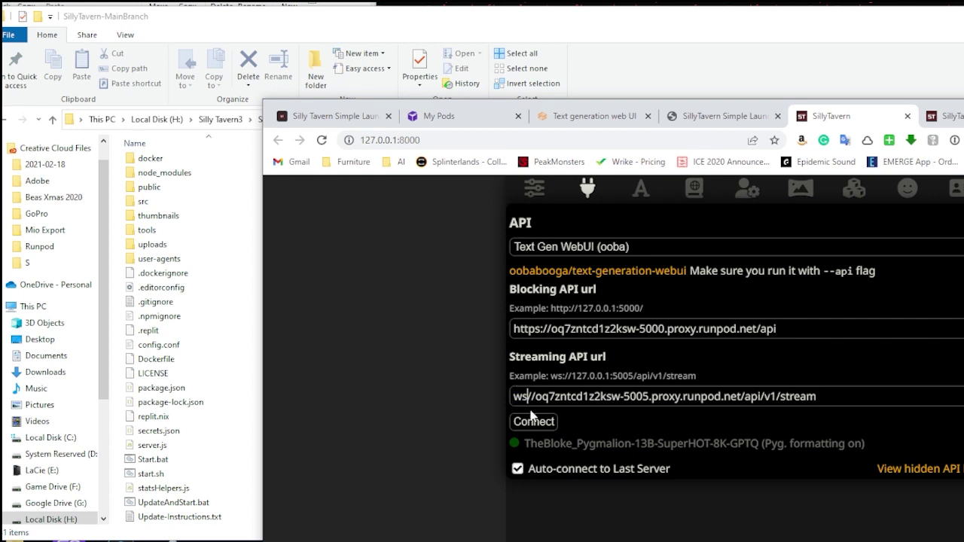
text(:)
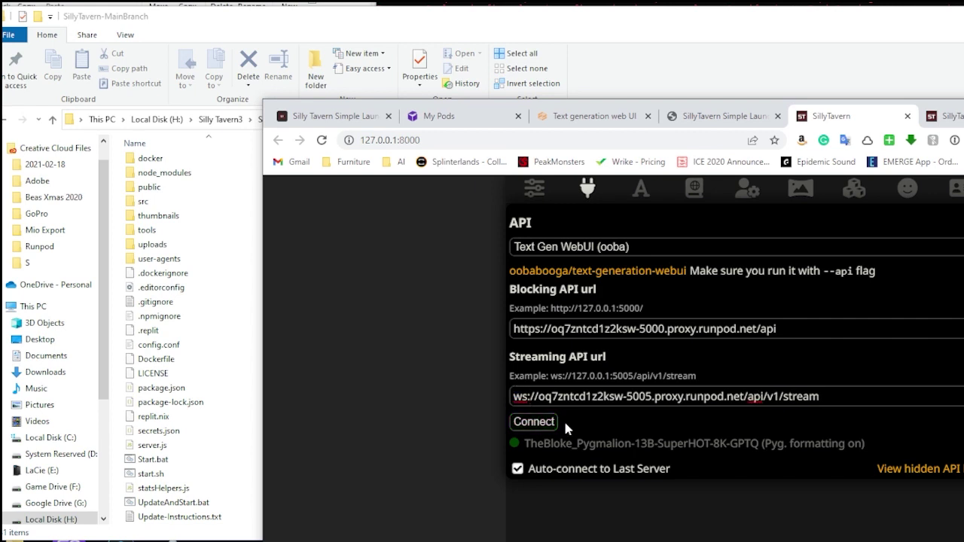
click(536, 423)
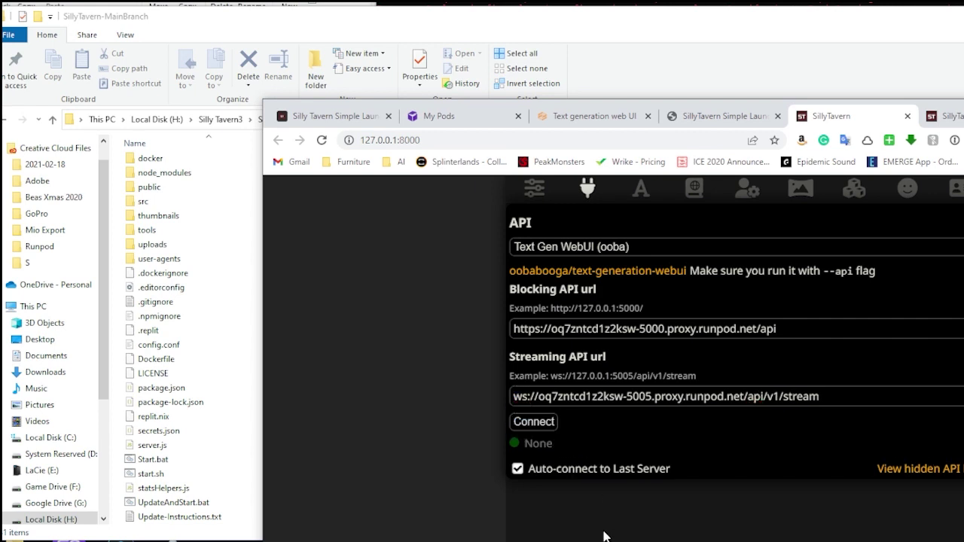
click(533, 423)
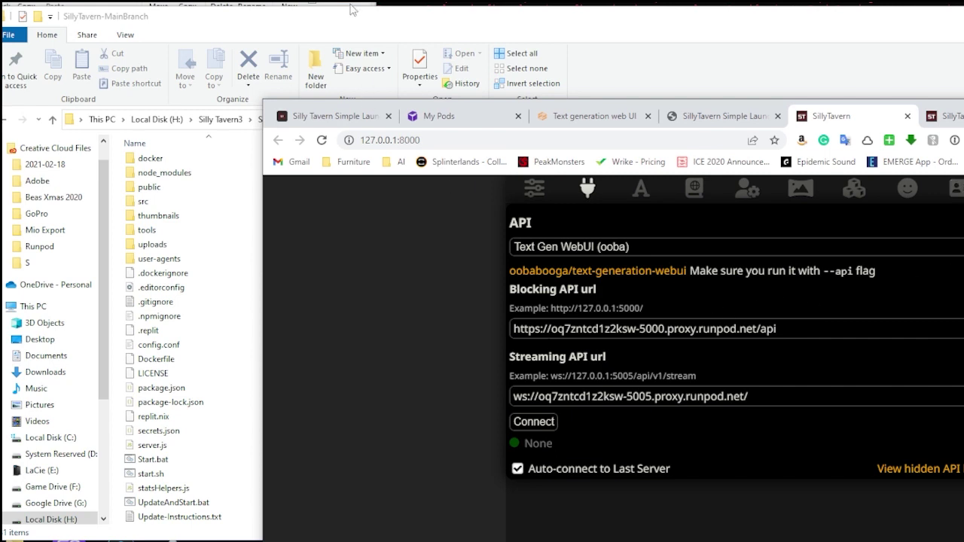
- Open config.conf from the SillyTavern-MainBranch folder in Notepad
drag(351, 12, 390, 15)
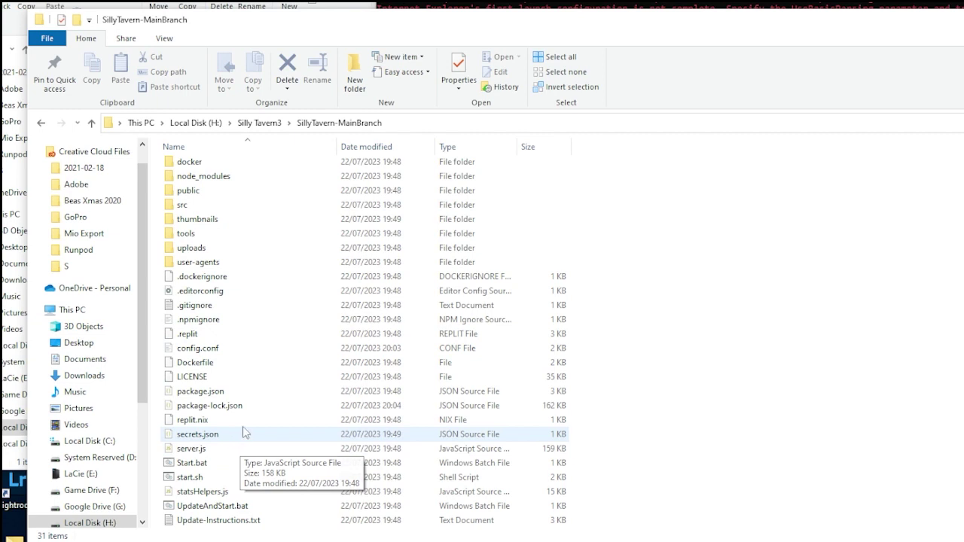
click(195, 351)
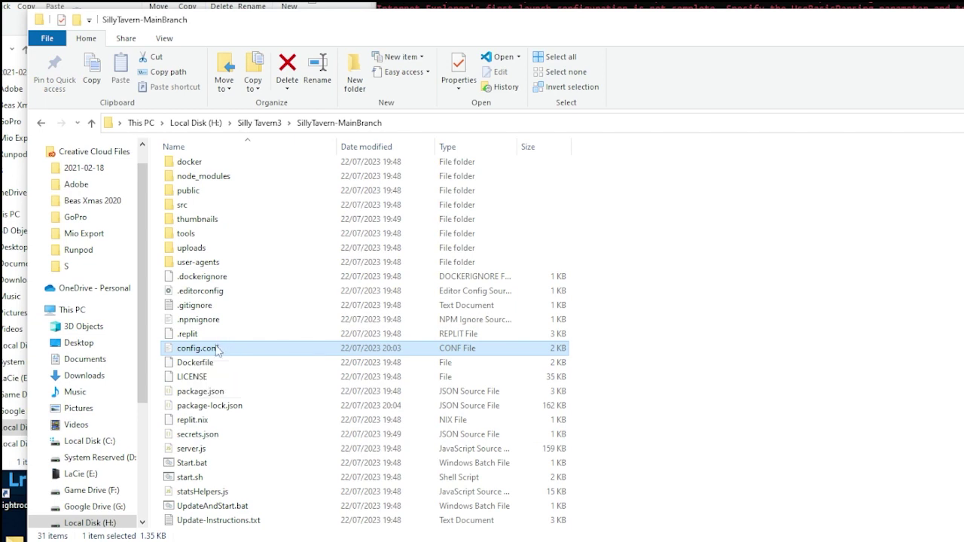
right_click(217, 346)
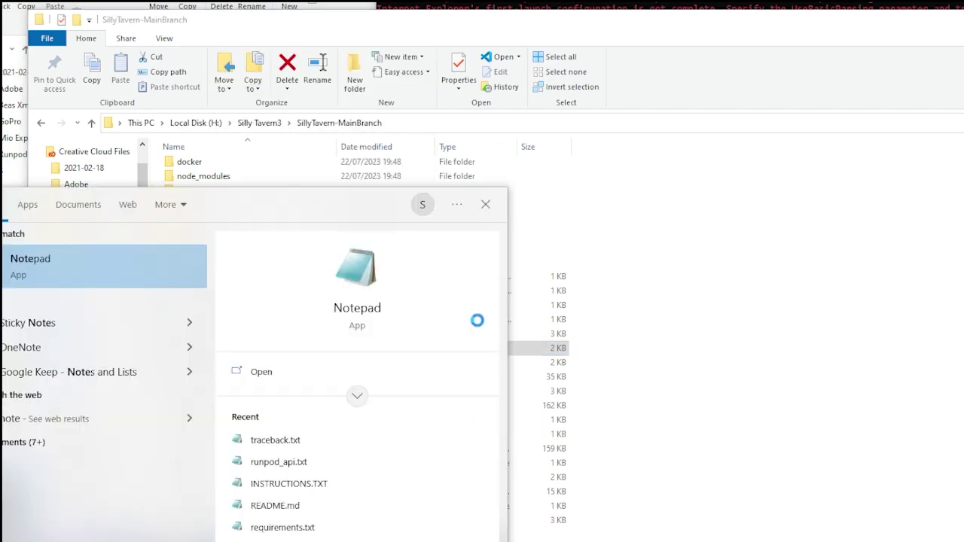
key(Return)
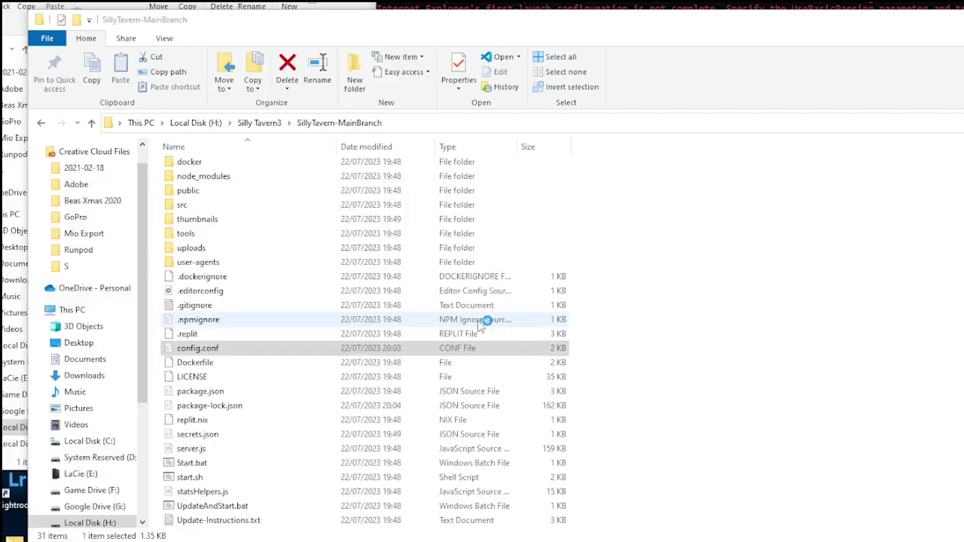
drag(194, 360, 454, 346)
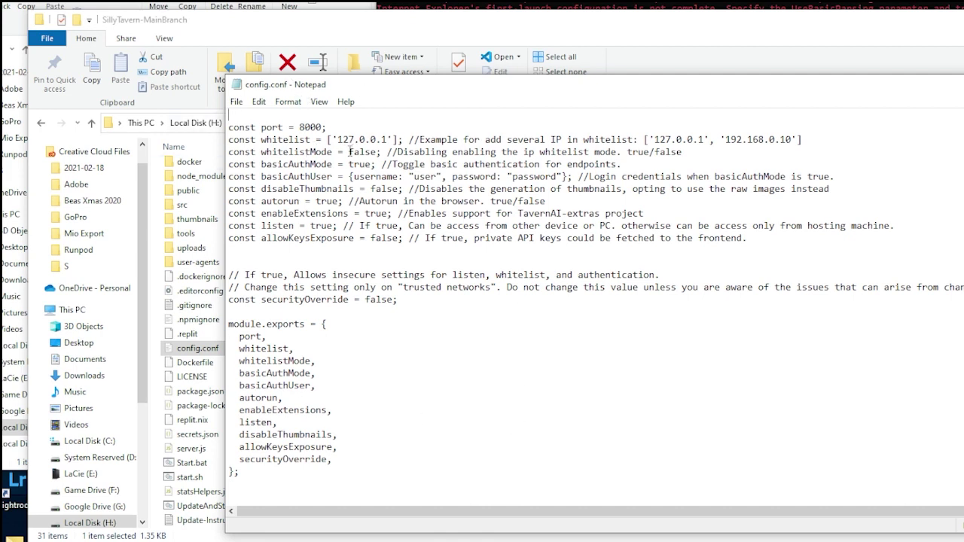
- Examine the whitelistMode, basicAuthMode and basicAuthUser username and password settings in config.conf, and close the file
drag(349, 151, 378, 152)
drag(349, 164, 373, 165)
drag(412, 177, 433, 178)
click(427, 178)
double_click(522, 178)
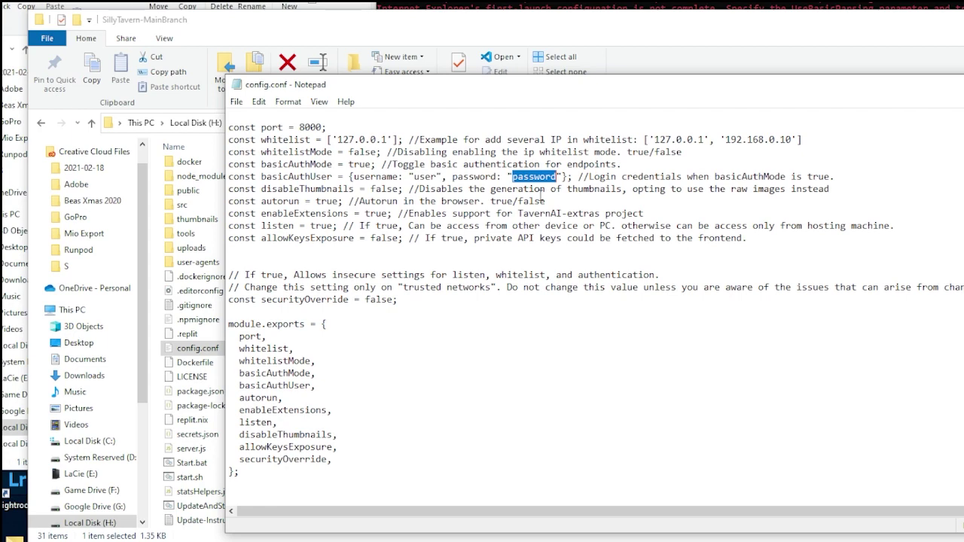
key(alt+F4)
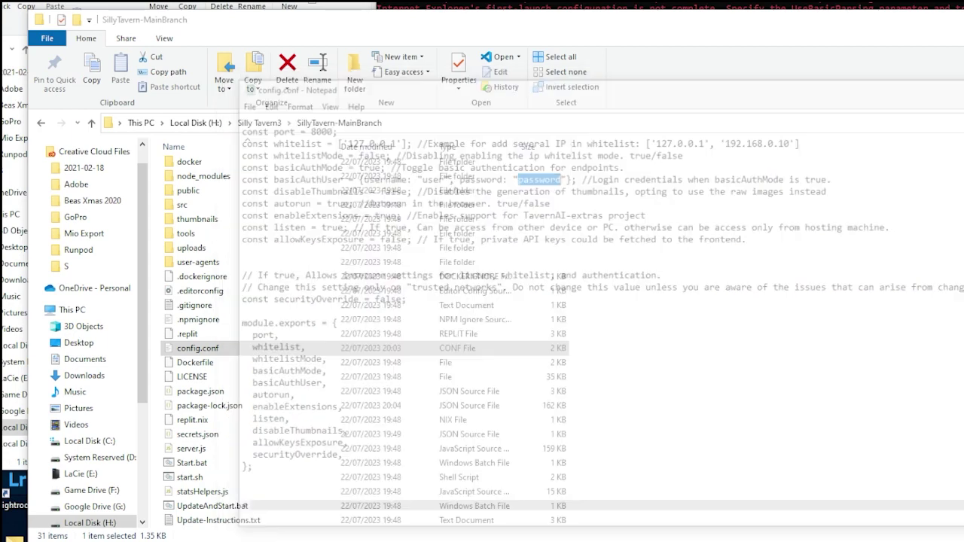
- Stop the running SillyTavern from the Simple Launcher and close its PowerShell server window
drag(381, 27, 701, 161)
click(307, 67)
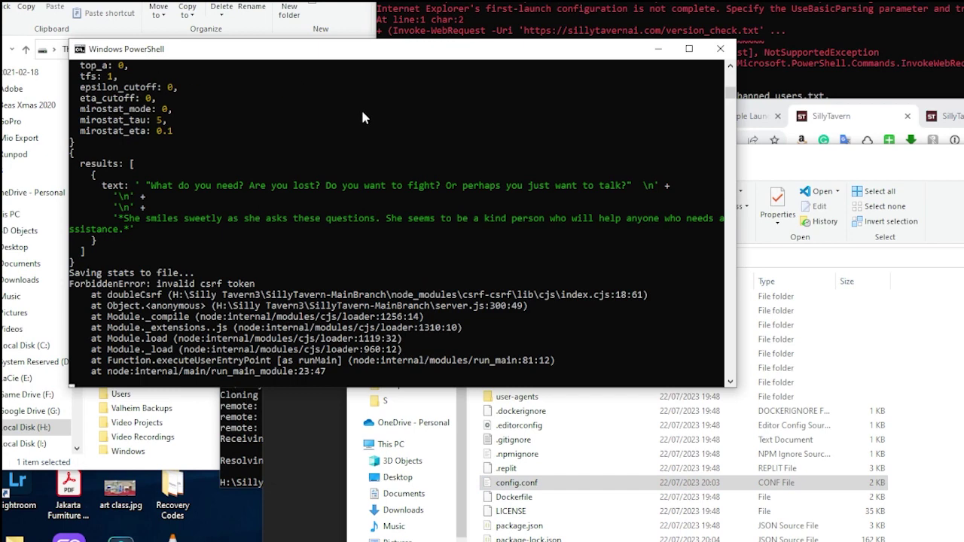
click(840, 116)
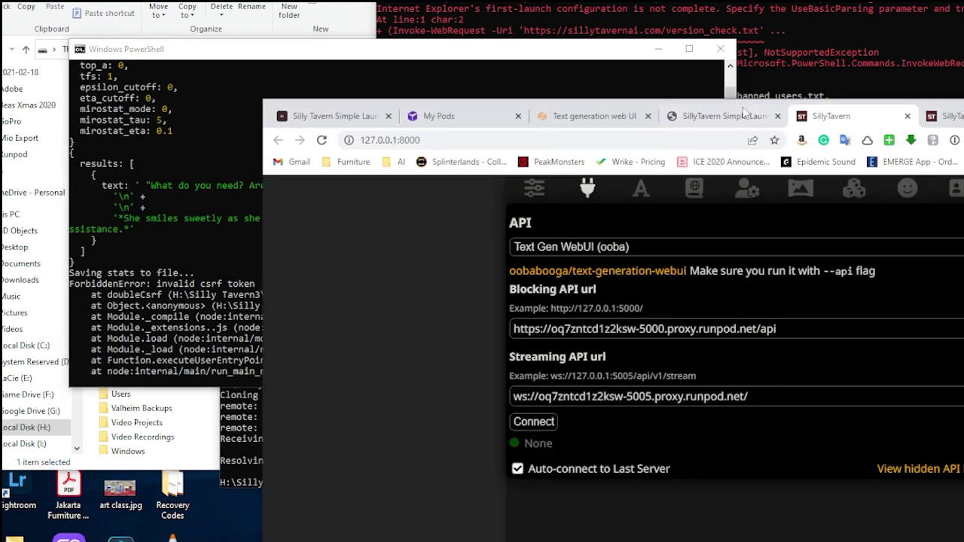
click(693, 118)
click(476, 392)
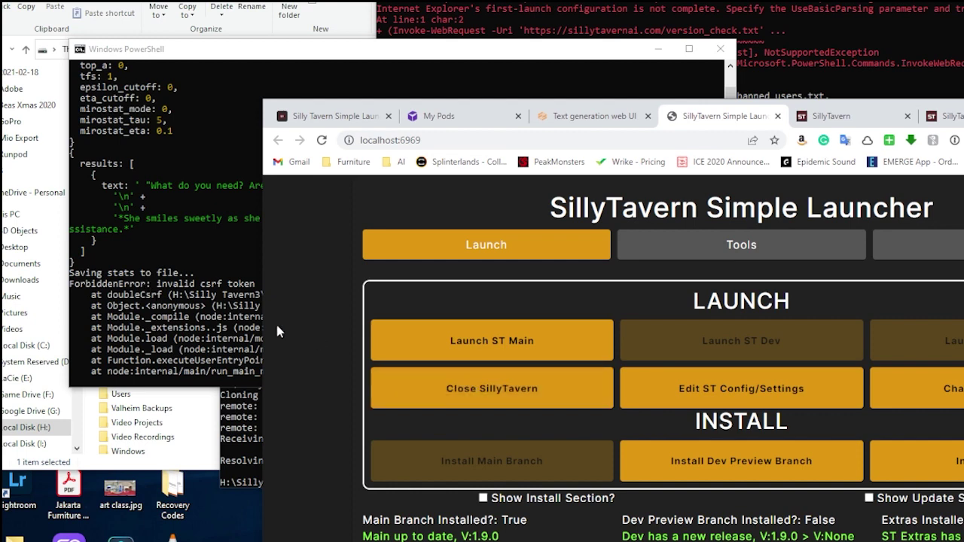
click(205, 305)
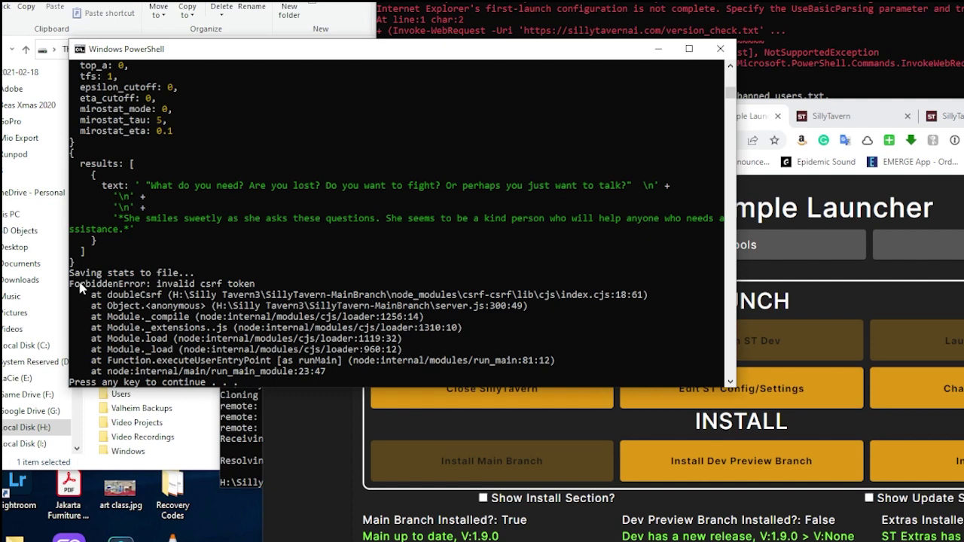
click(254, 372)
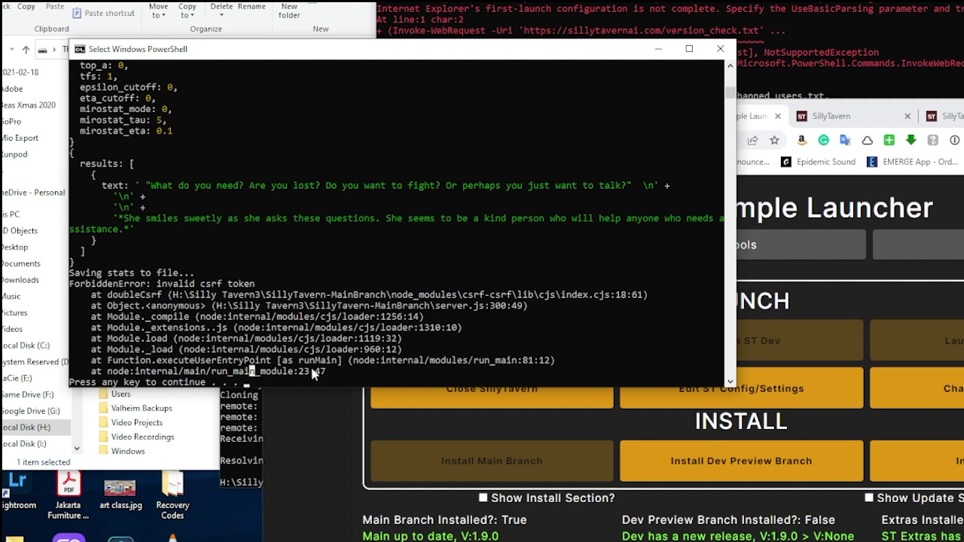
key(Escape)
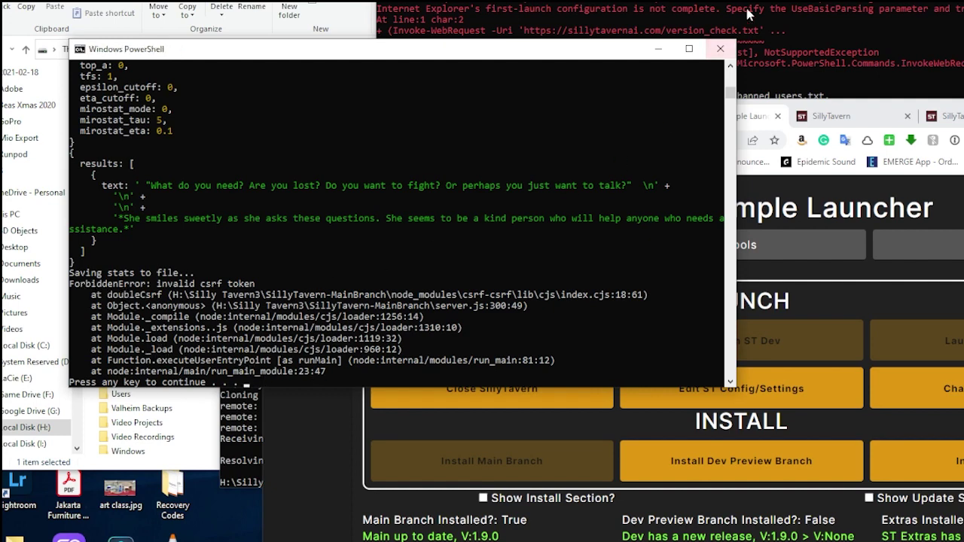
click(720, 49)
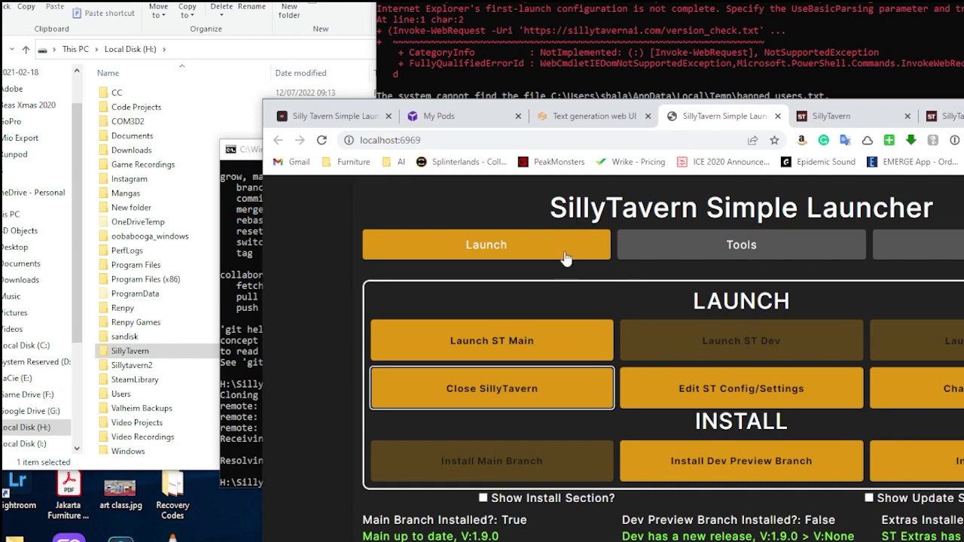
- Try to launch ST Main from the Simple Launcher, and close the old SillyTavern browser tabs
click(401, 341)
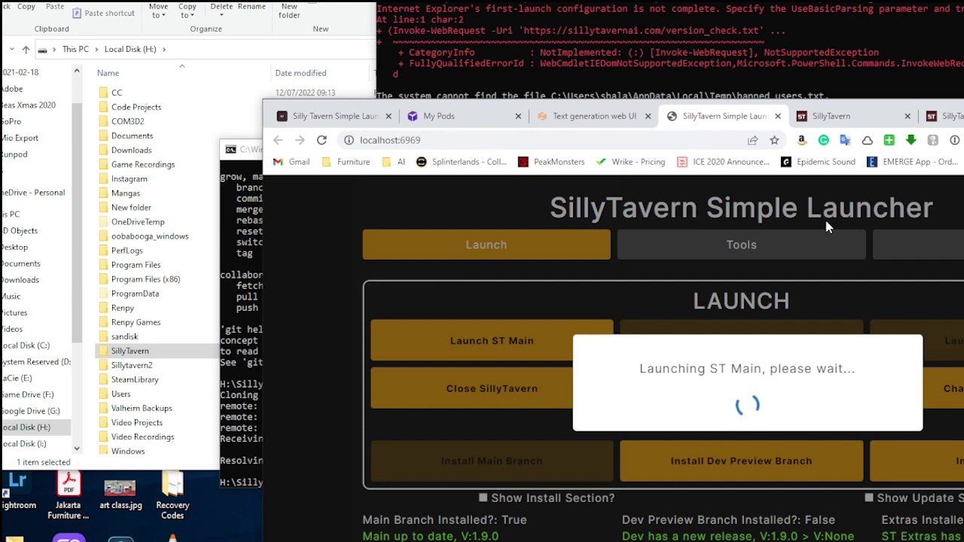
click(857, 115)
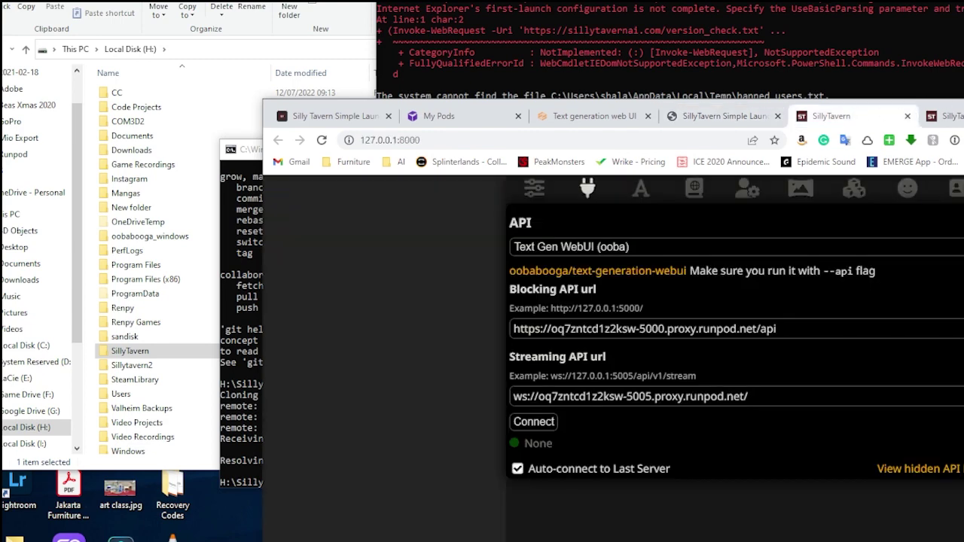
middle_click(945, 115)
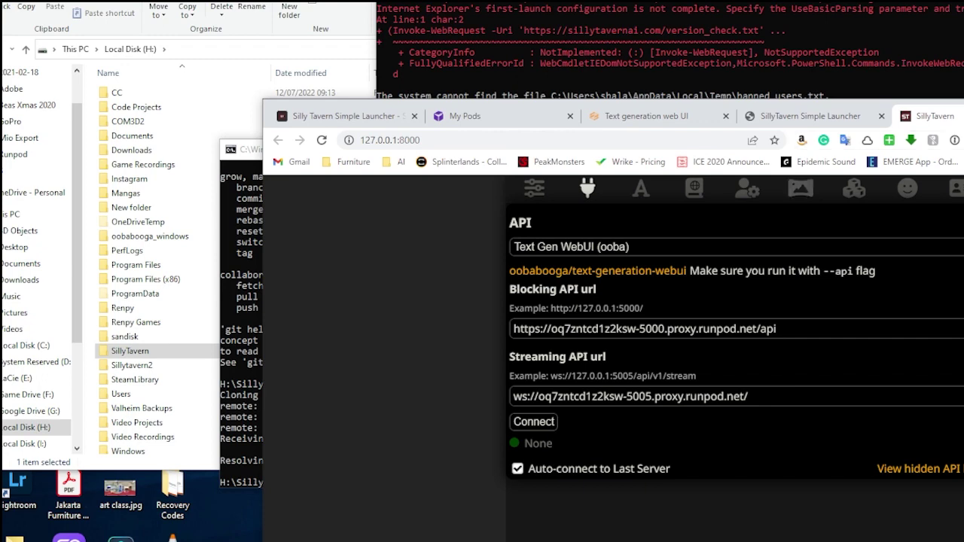
key(ctrl+w)
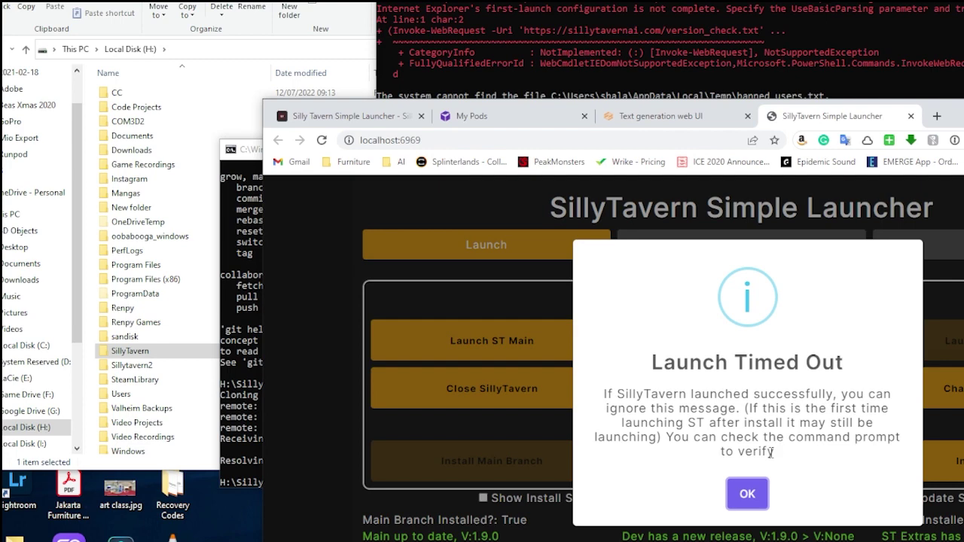
click(746, 493)
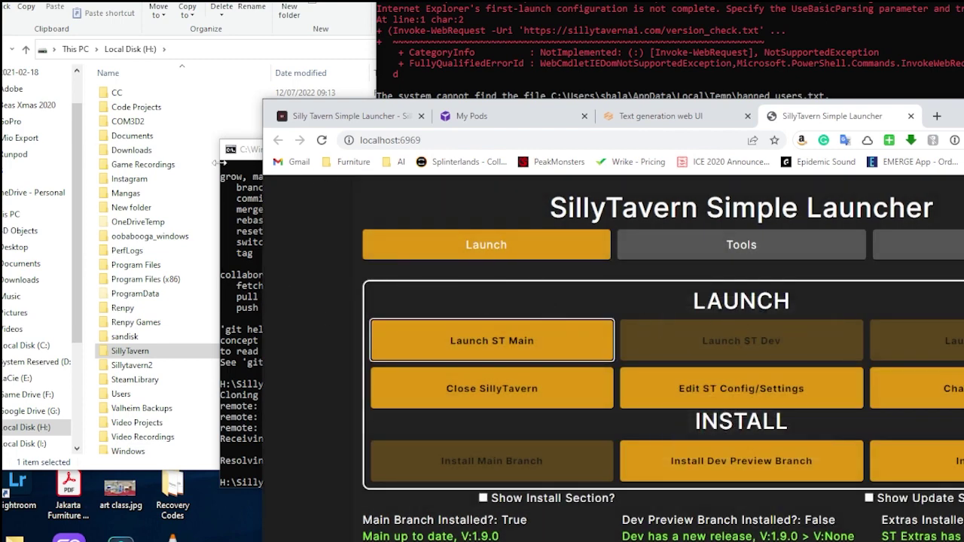
- Start SillyTavern by running Start.bat from the SillyTavern-MainBranch folder, and connect it to the Text Gen WebUI API
click(148, 356)
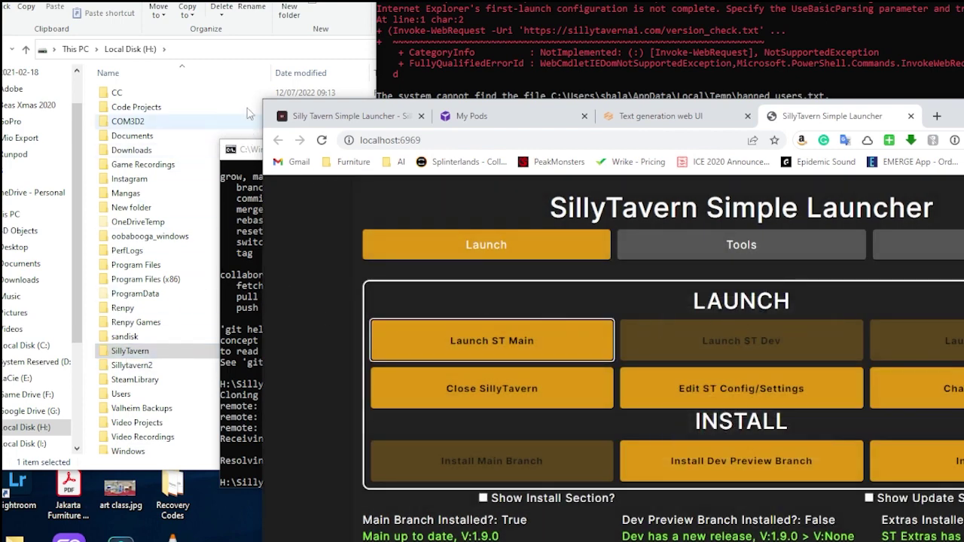
click(170, 354)
scroll(170, 354, down, 1)
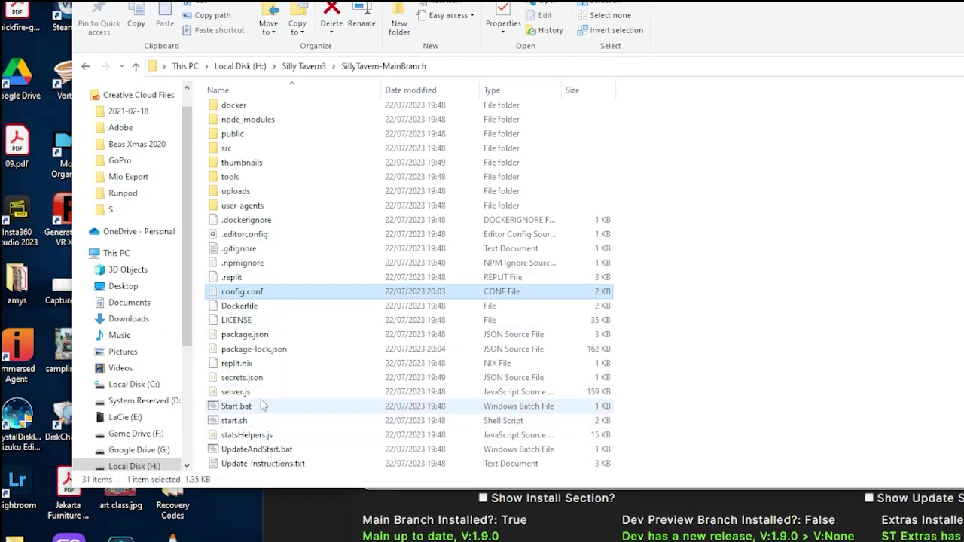
double_click(274, 409)
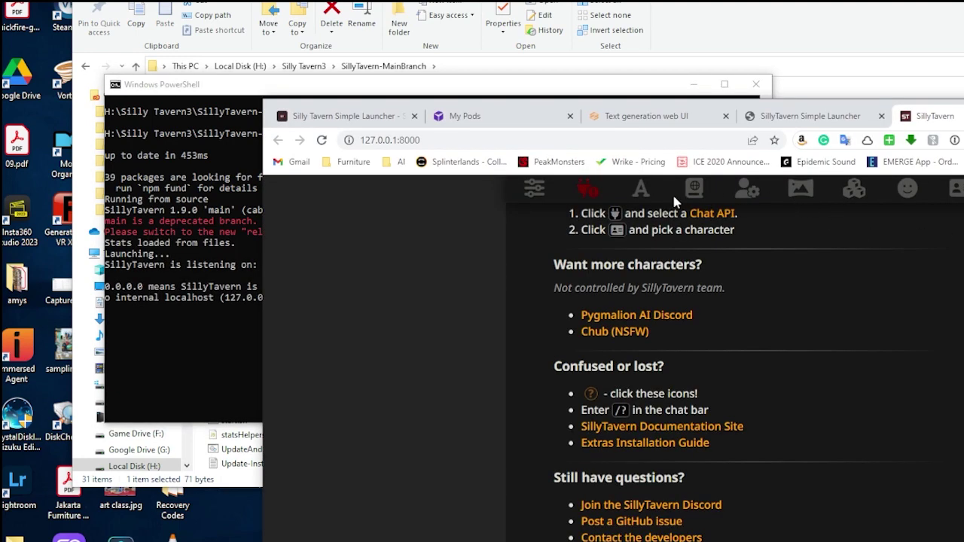
click(587, 188)
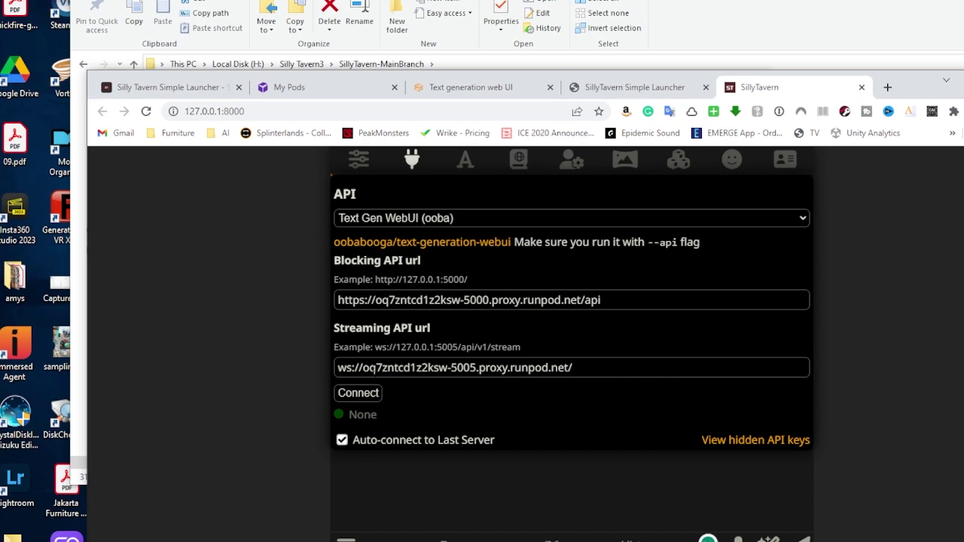
click(369, 393)
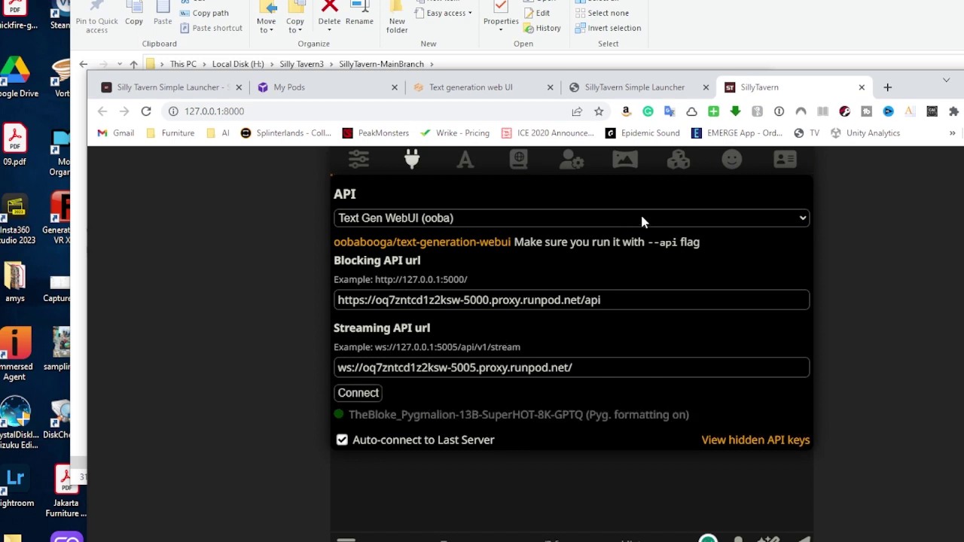
- Open the chat with Megumin and send the messages "hello", "I am he who walks in the night" and "an explosion"
click(784, 162)
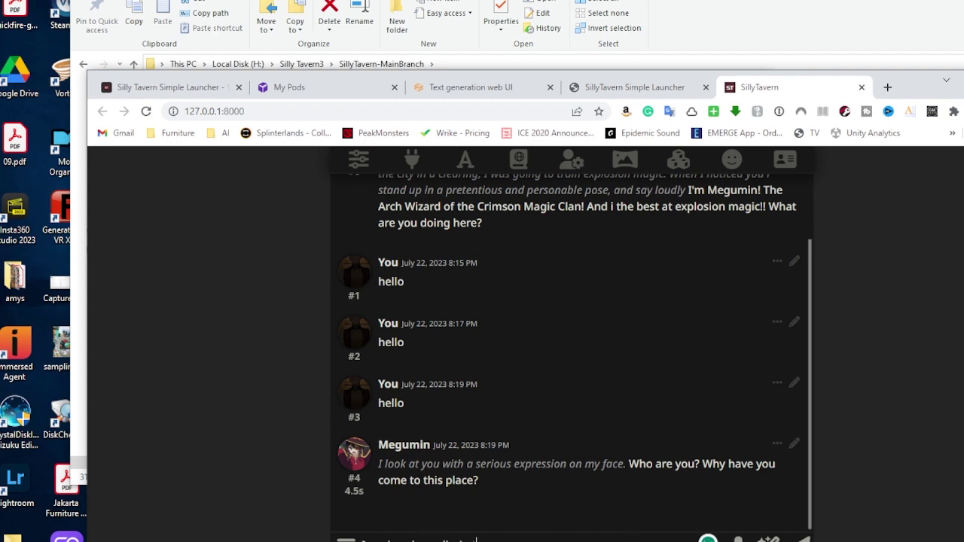
key(Return)
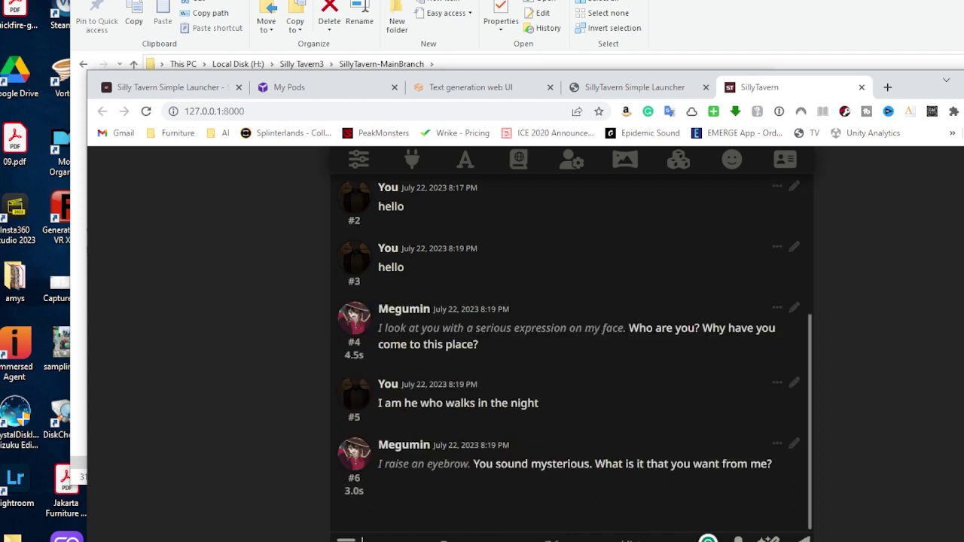
key(Return)
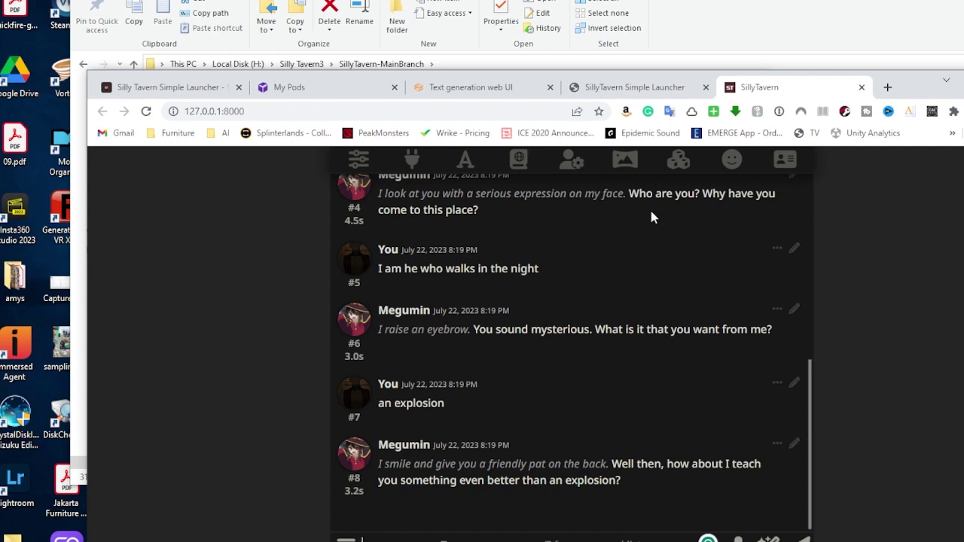
- Look over Megumin's character card and the Persona Management settings
click(784, 161)
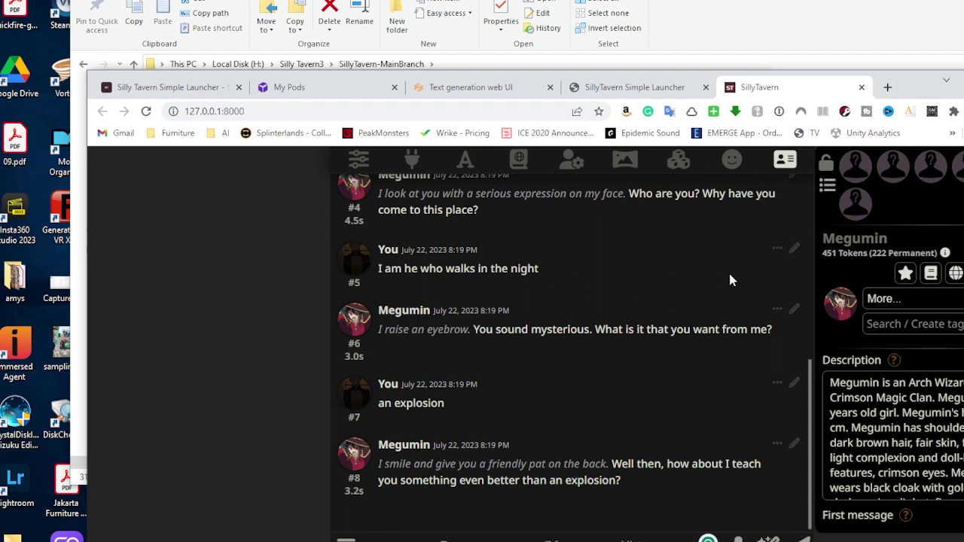
click(732, 160)
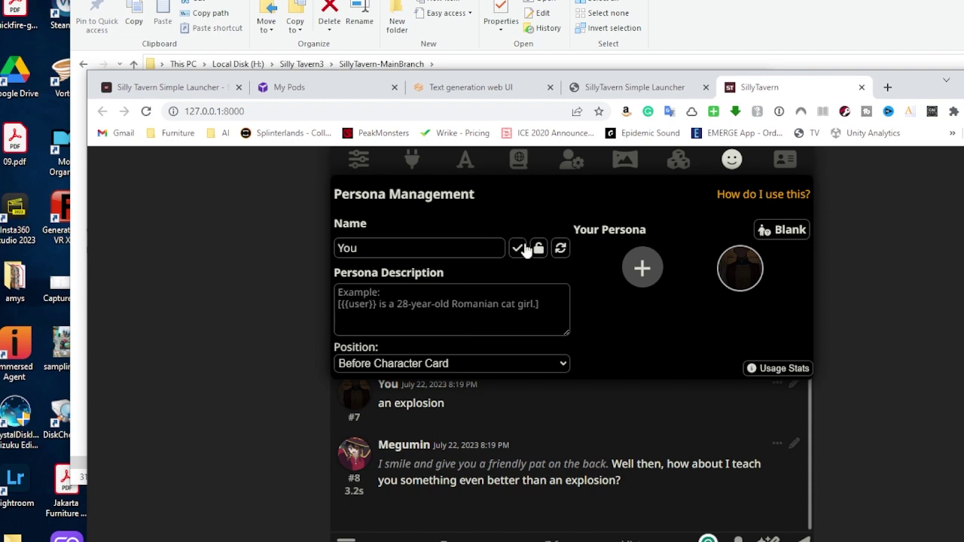
- Look through the extension settings for Character Expressions, Chat Backgrounds, Objective, Stable Diffusion and TTS
click(679, 162)
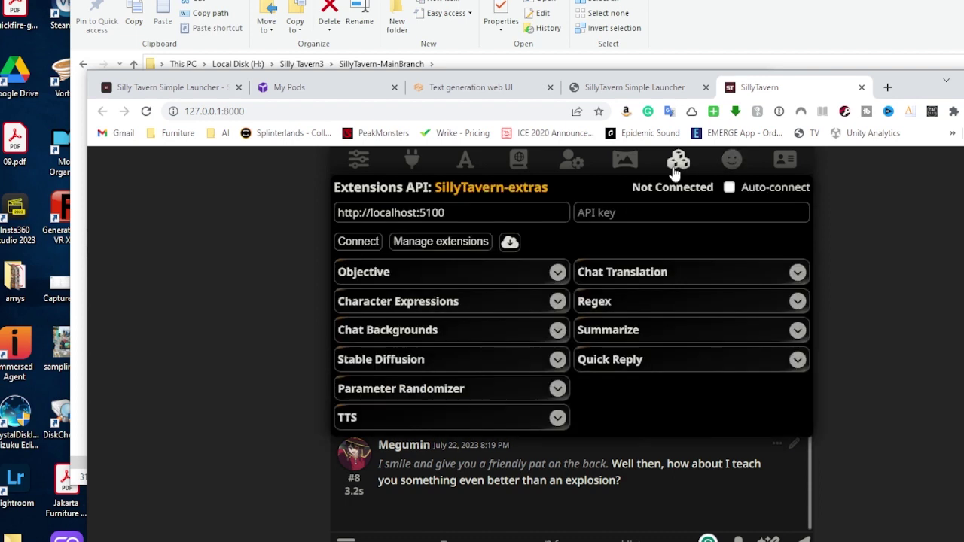
click(557, 302)
click(555, 302)
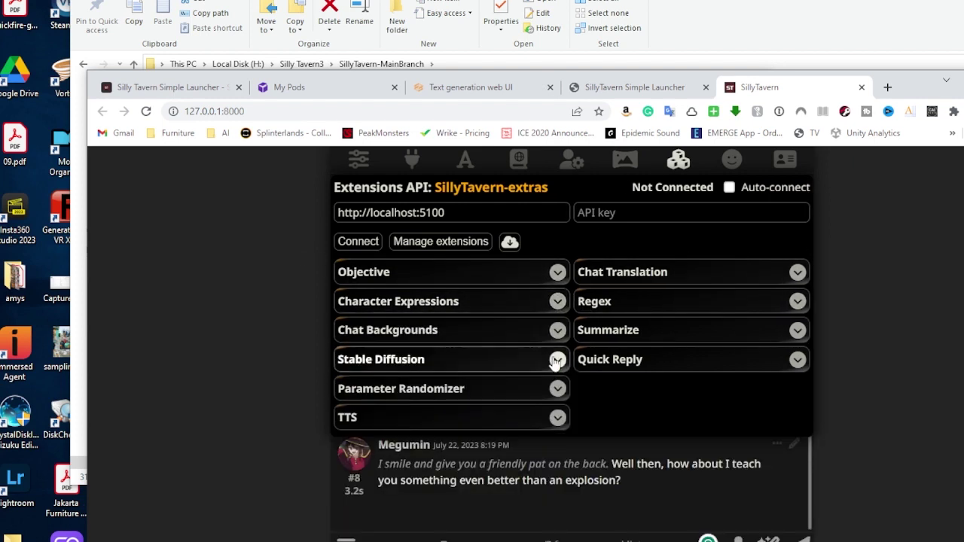
click(557, 331)
click(556, 331)
click(557, 273)
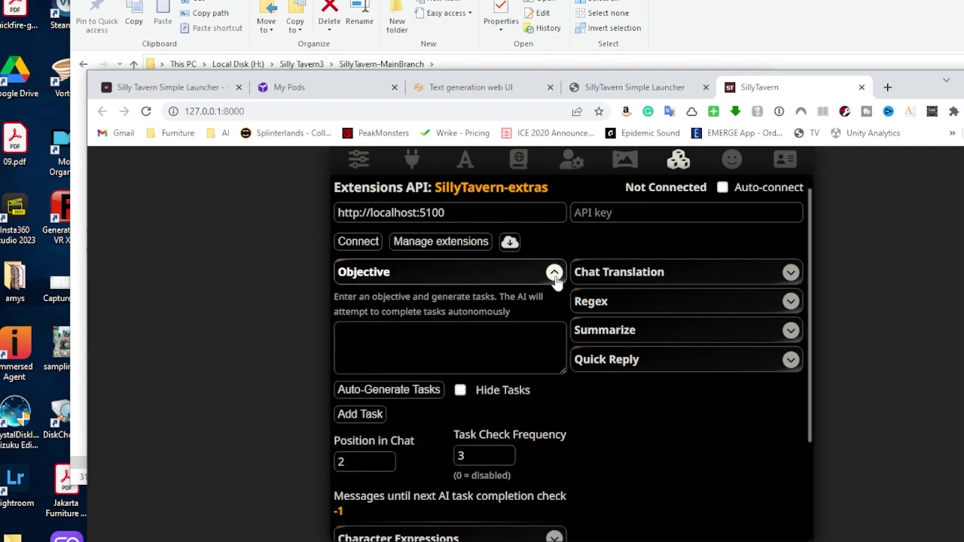
click(556, 271)
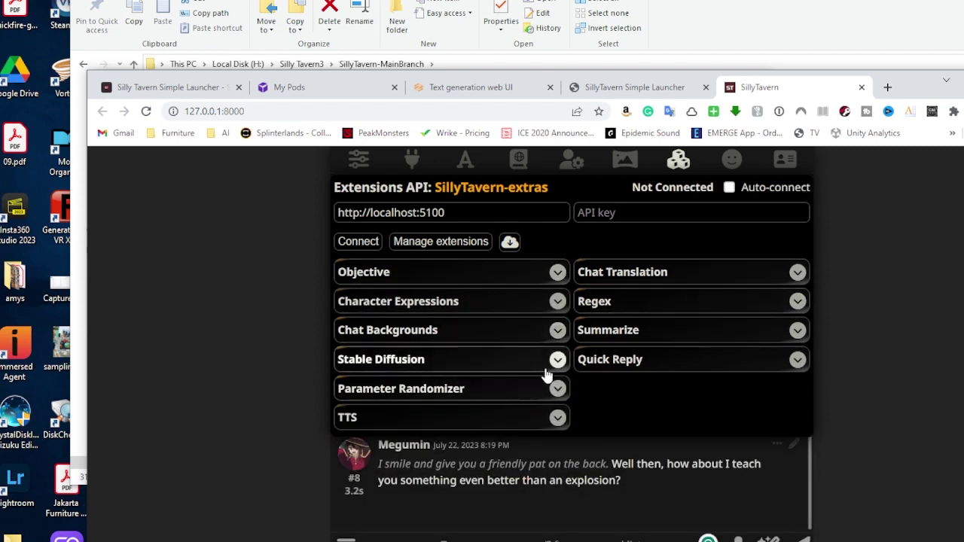
click(555, 360)
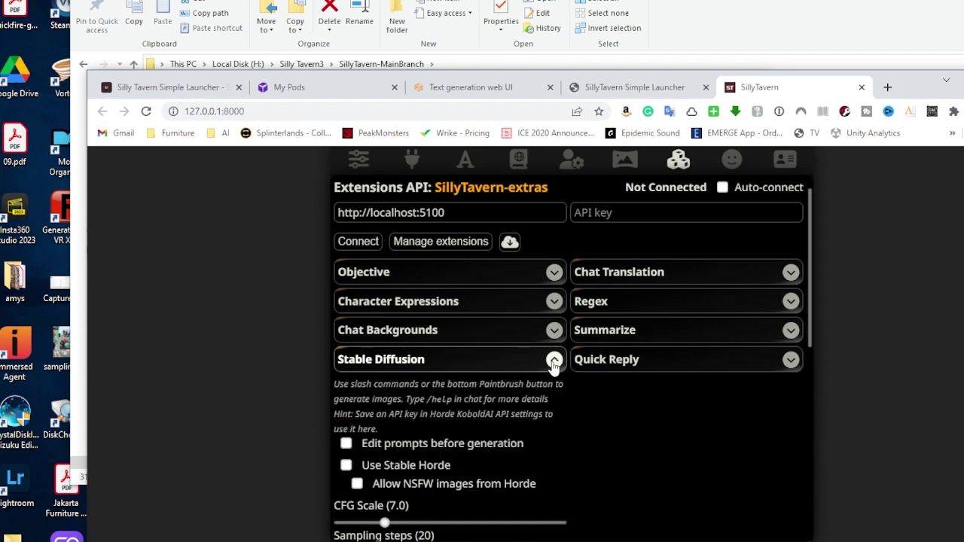
scroll(568, 386, down, 1)
scroll(565, 358, up, 1)
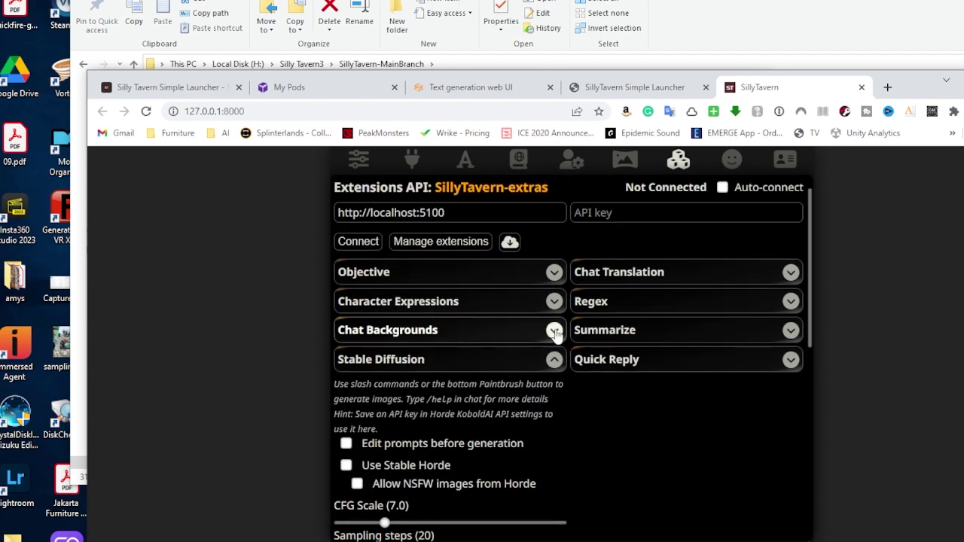
click(555, 360)
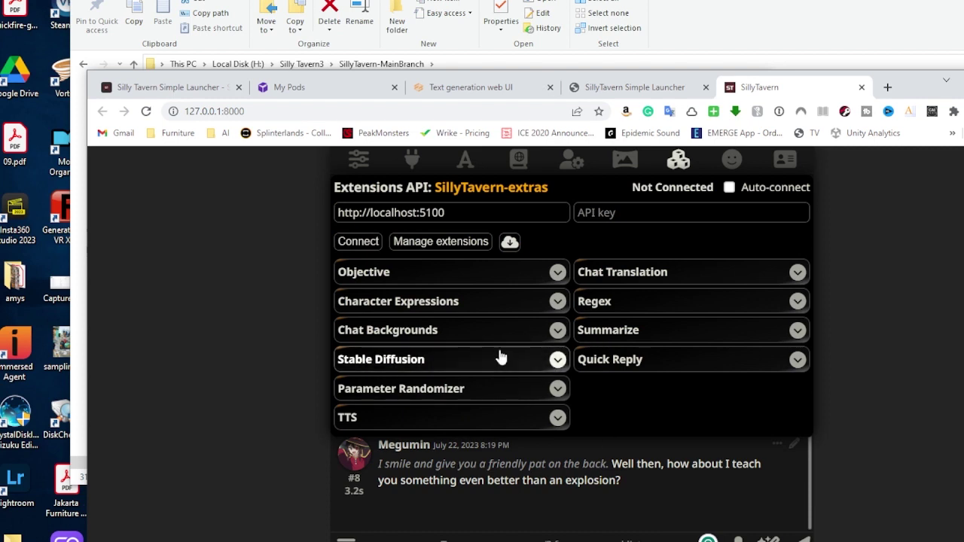
click(557, 418)
click(563, 422)
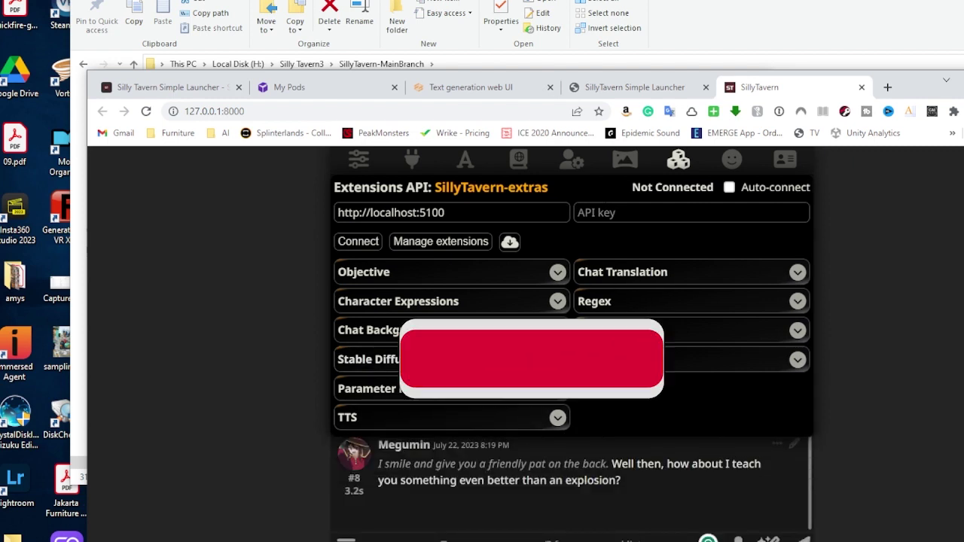